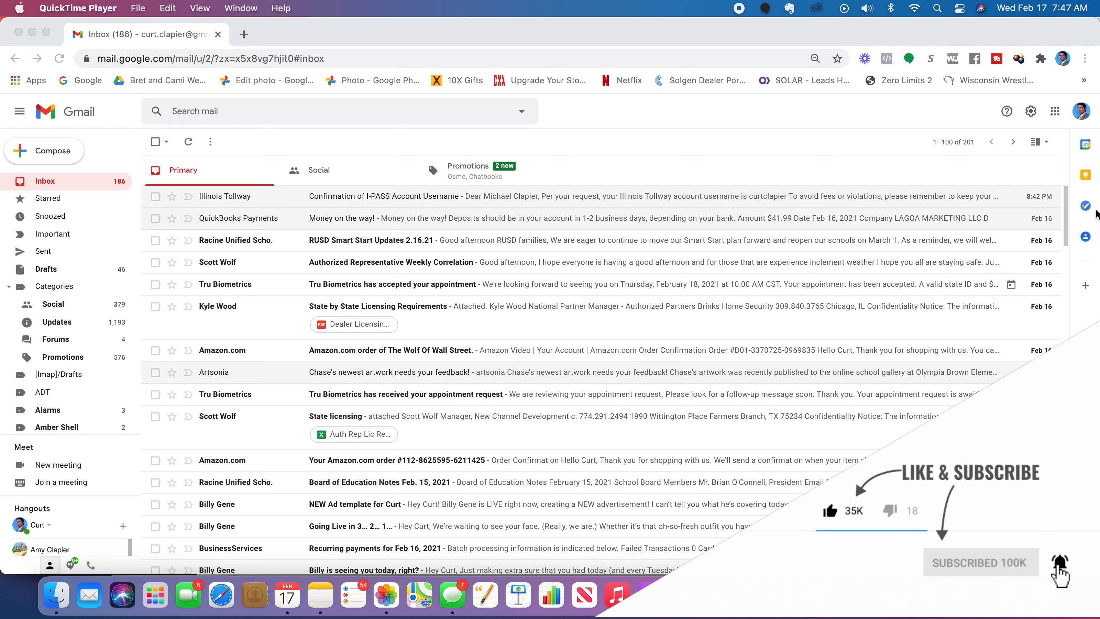
Open the quick settings and look through the display options they offer
{"action": "left_click", "coordinate": [1030, 114]}
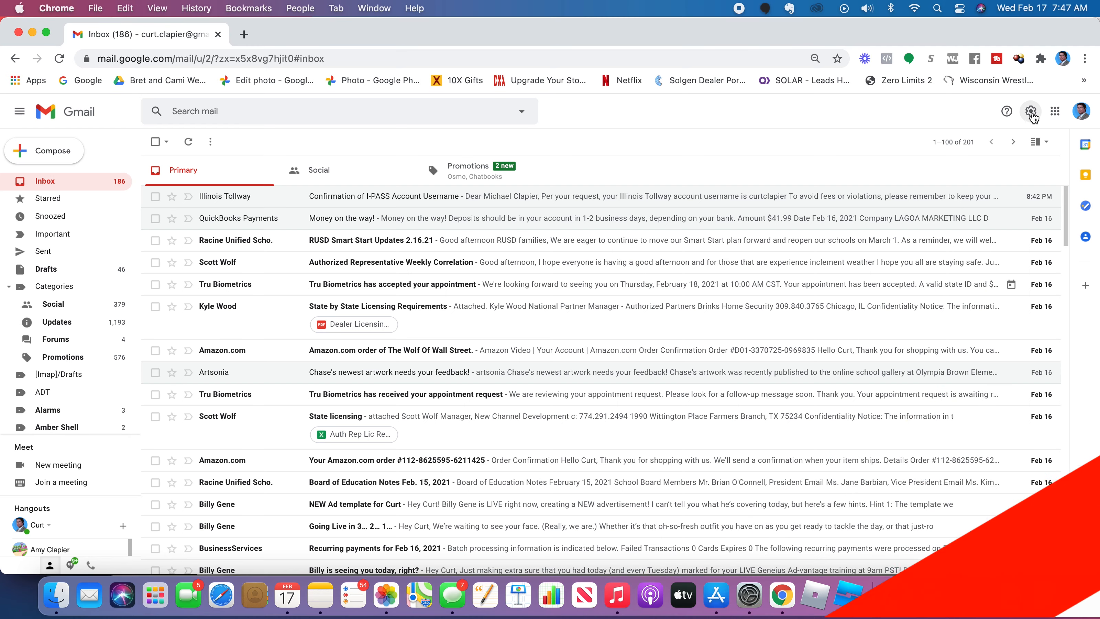
{"action": "left_click", "coordinate": [1032, 114]}
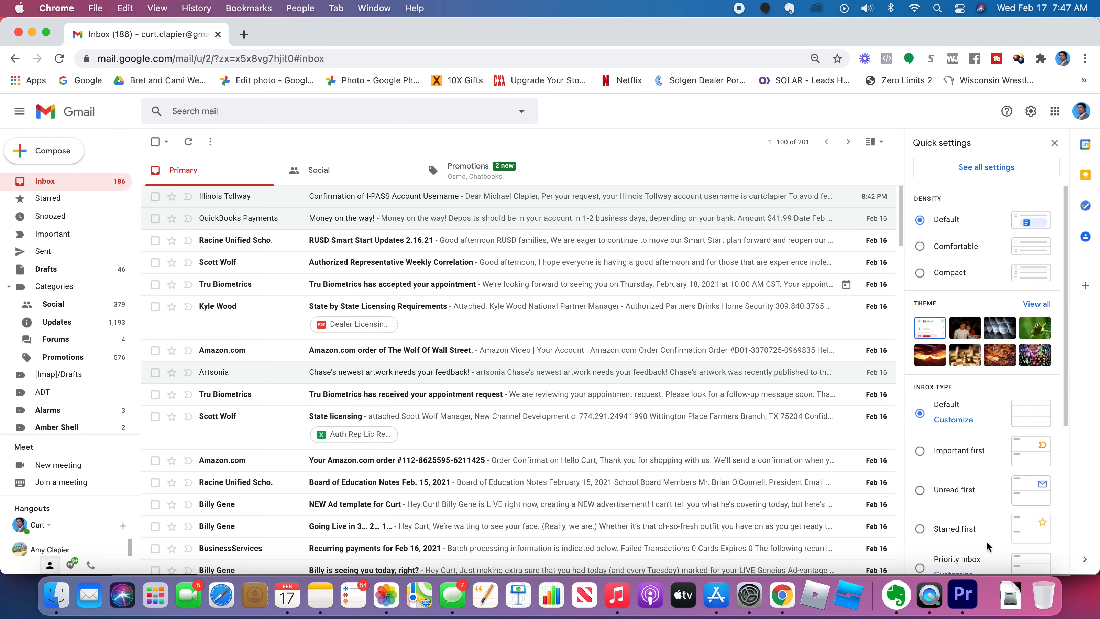
{"action": "scroll", "coordinate": [956, 474], "scroll_direction": "down", "scroll_amount": 3}
{"action": "scroll", "coordinate": [956, 473], "scroll_direction": "up", "scroll_amount": 3}
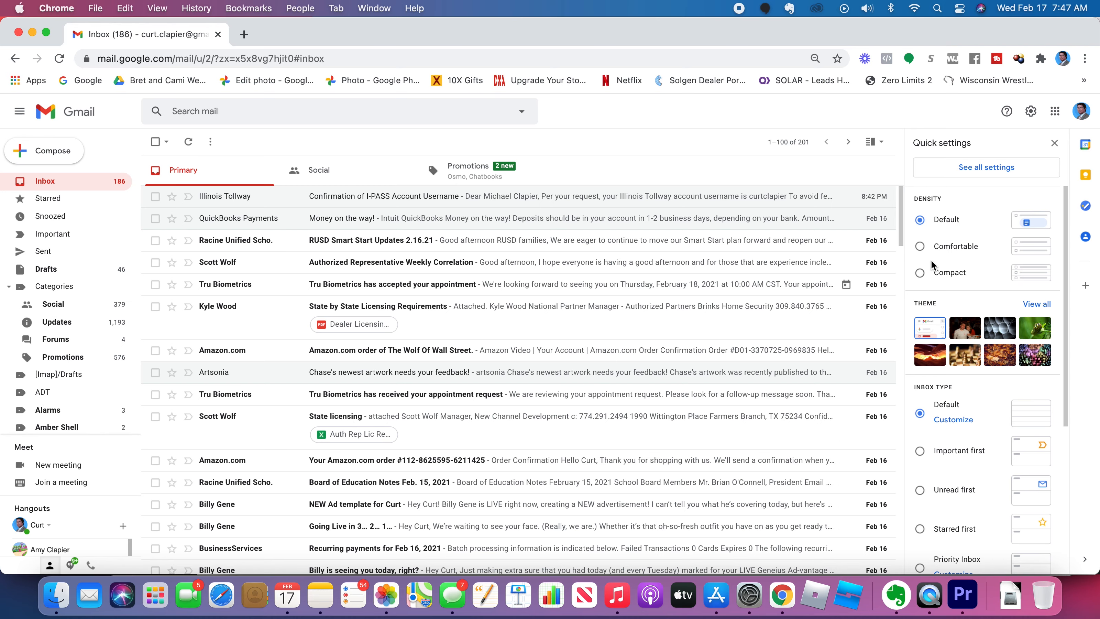
Try the Comfortable density for the inbox list, followed by the Compact density
{"action": "left_click", "coordinate": [920, 246]}
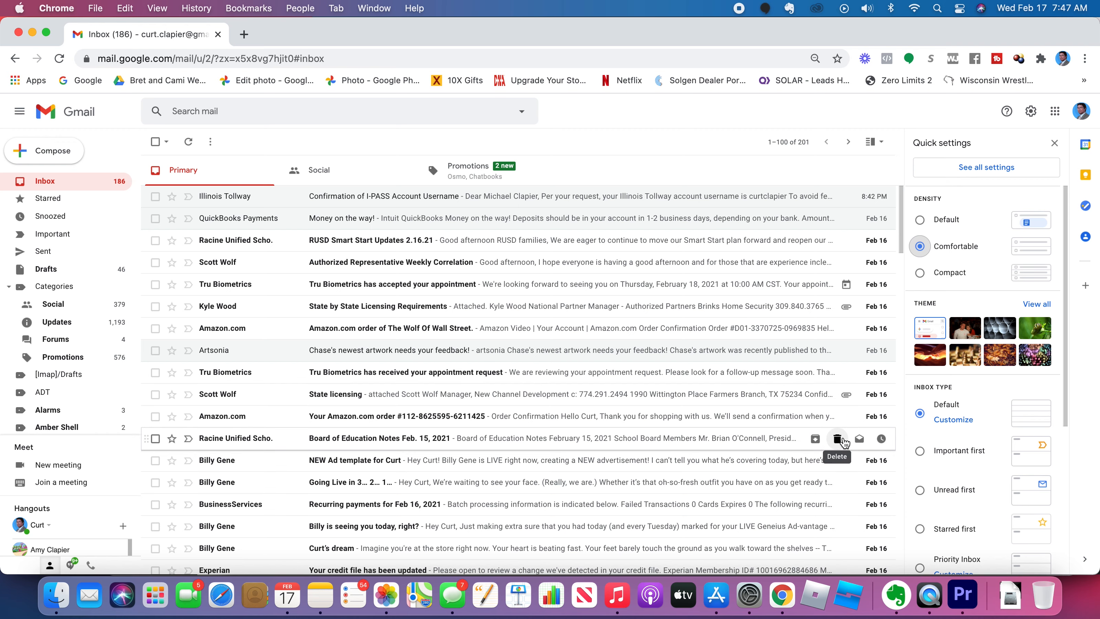
{"action": "left_click", "coordinate": [920, 272]}
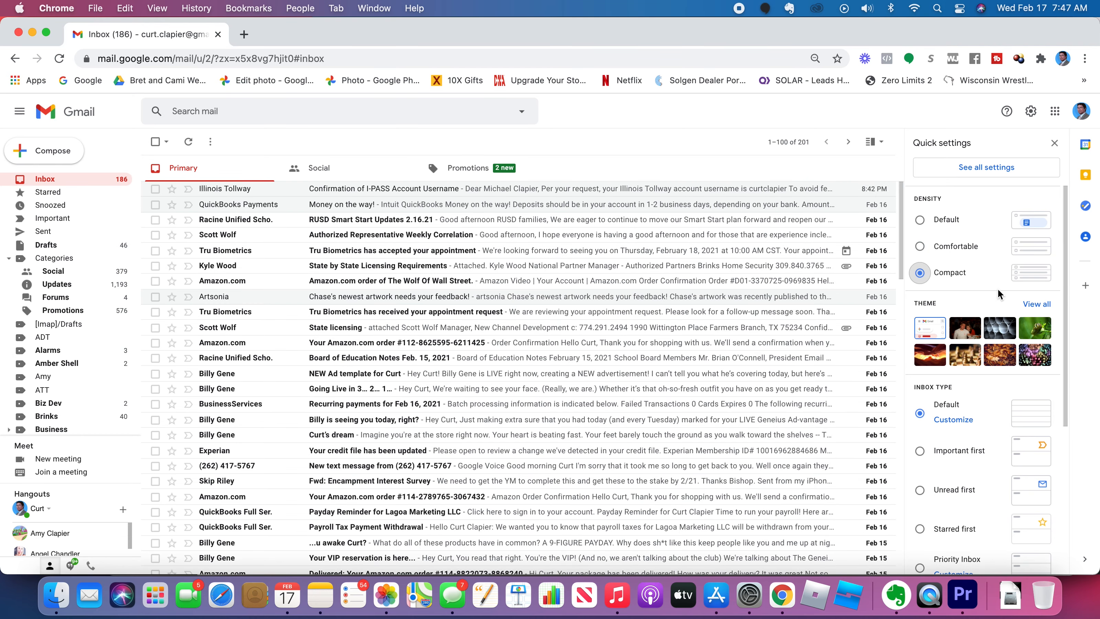
Select the first two emails in the Primary inbox and set the display density to Default
{"action": "left_click", "coordinate": [155, 189]}
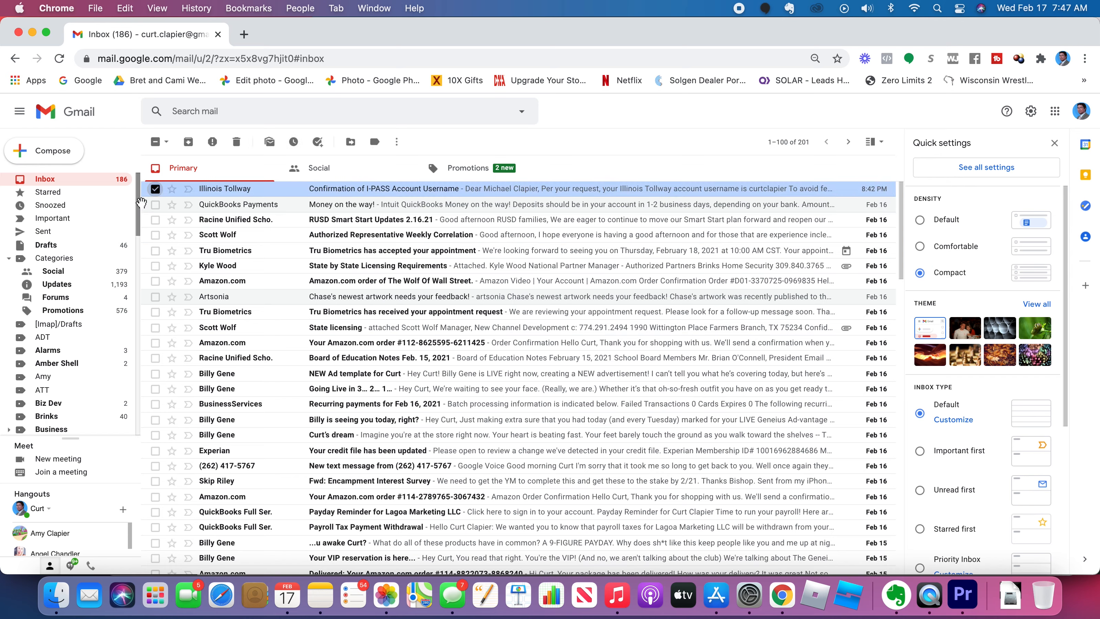
{"action": "left_click", "coordinate": [155, 204]}
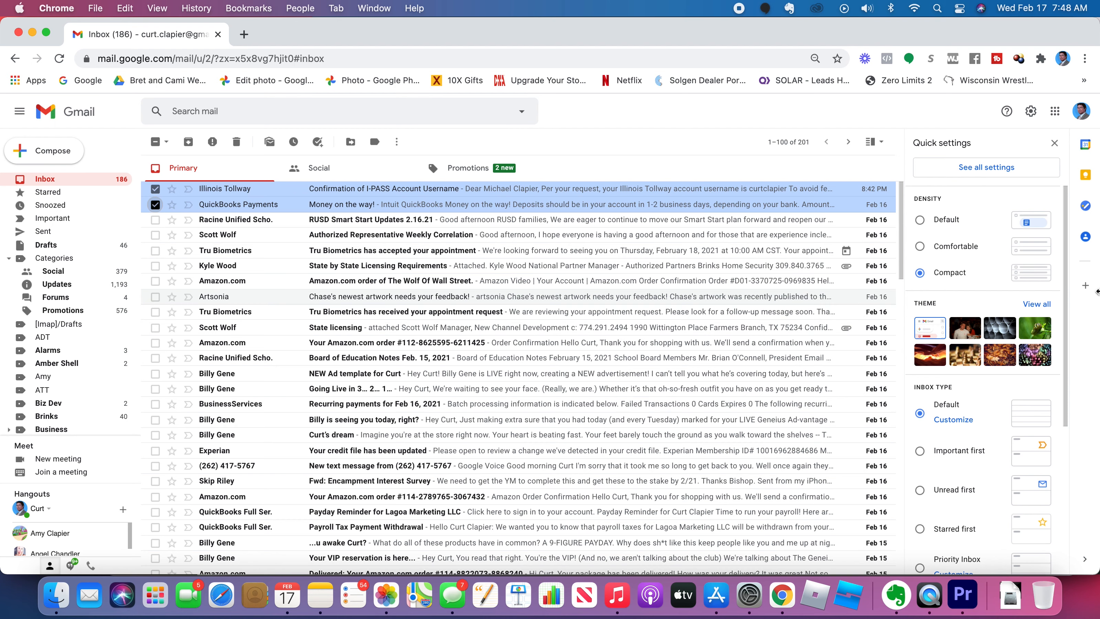
{"action": "left_click", "coordinate": [918, 272]}
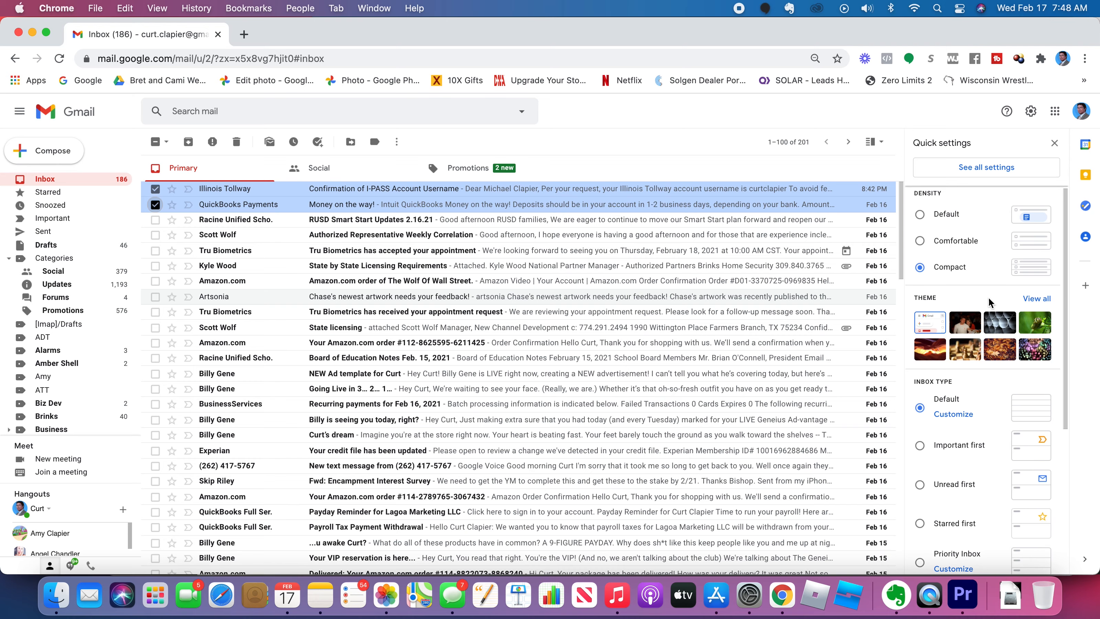
{"action": "left_click", "coordinate": [954, 215]}
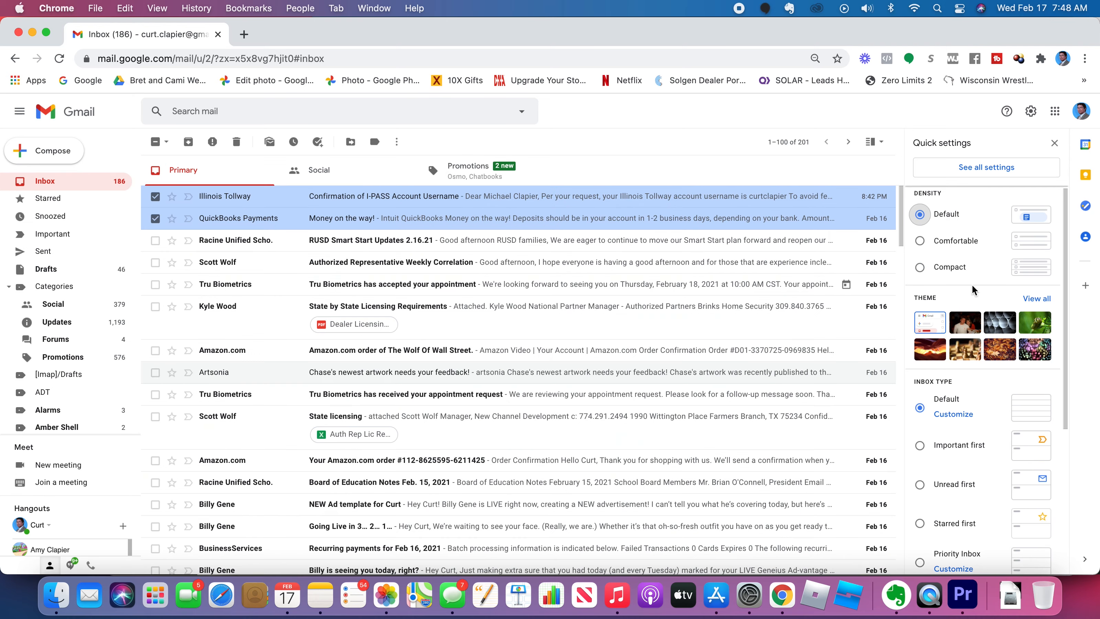
Try the couple photo, metal tubes and autumn leaves images in turn as the inbox theme
{"action": "left_click", "coordinate": [960, 331]}
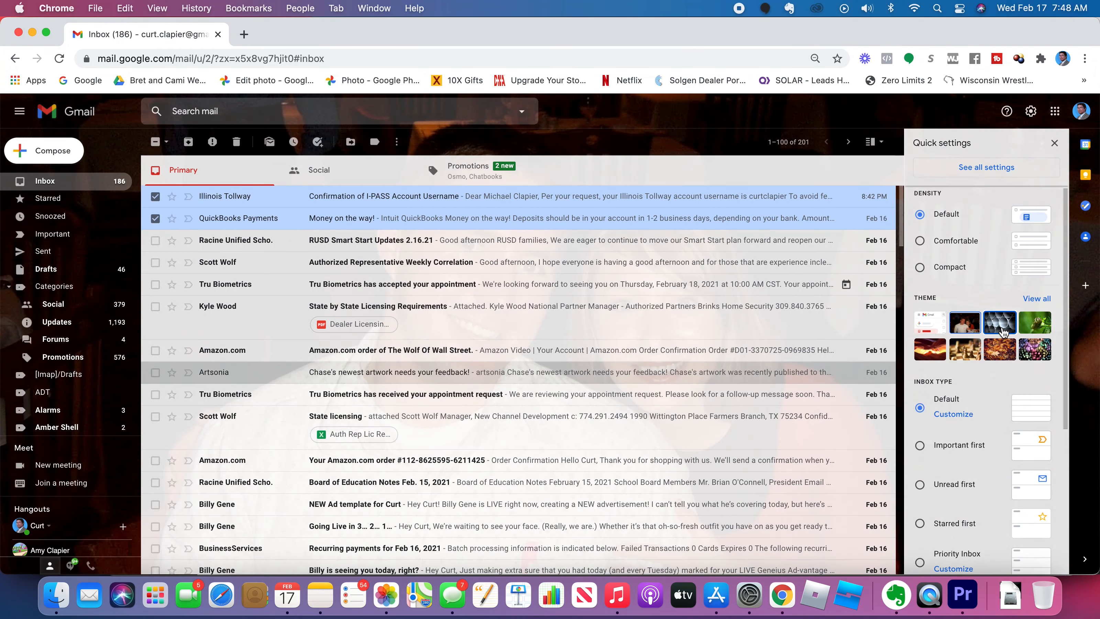
{"action": "left_click", "coordinate": [1003, 332]}
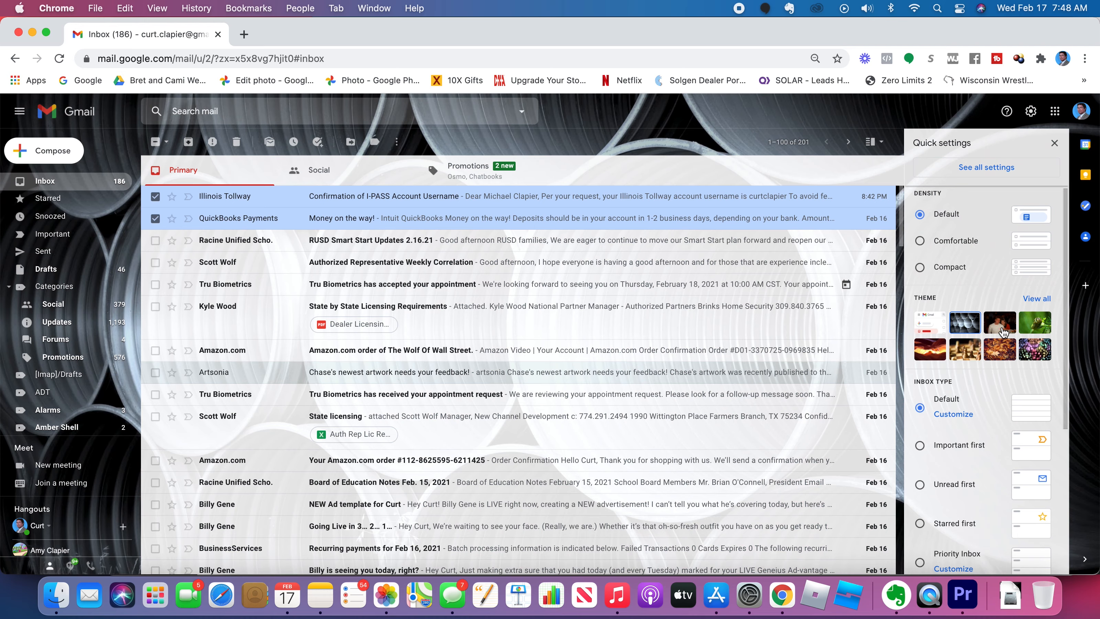
{"action": "left_click", "coordinate": [999, 350]}
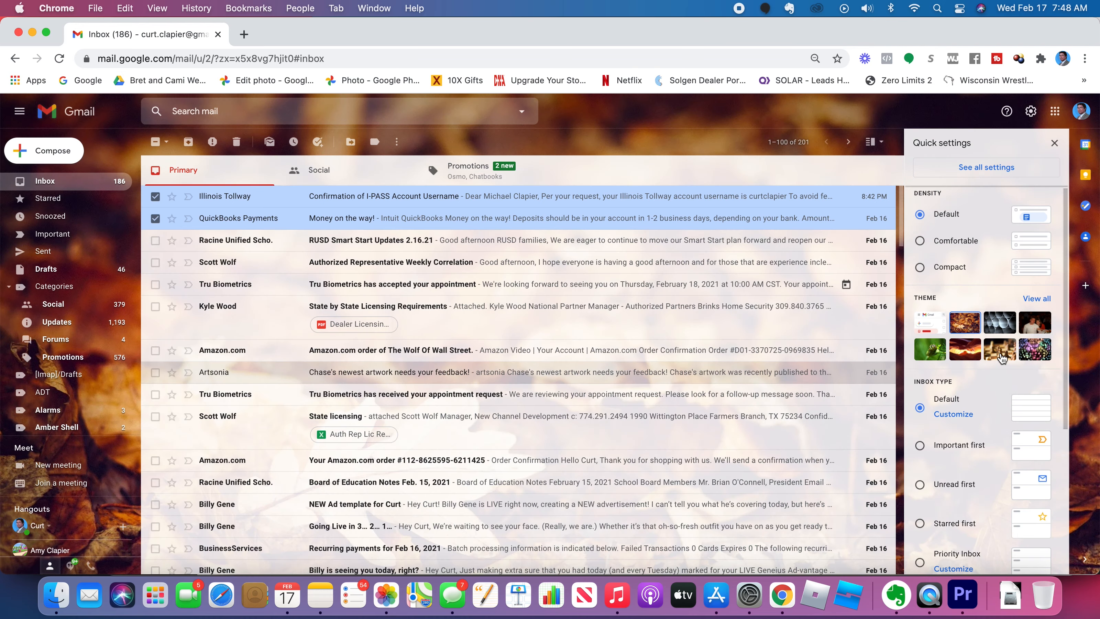
Open the full theme gallery and browse past the photo themes to the plain colour themes
{"action": "left_click", "coordinate": [1045, 302]}
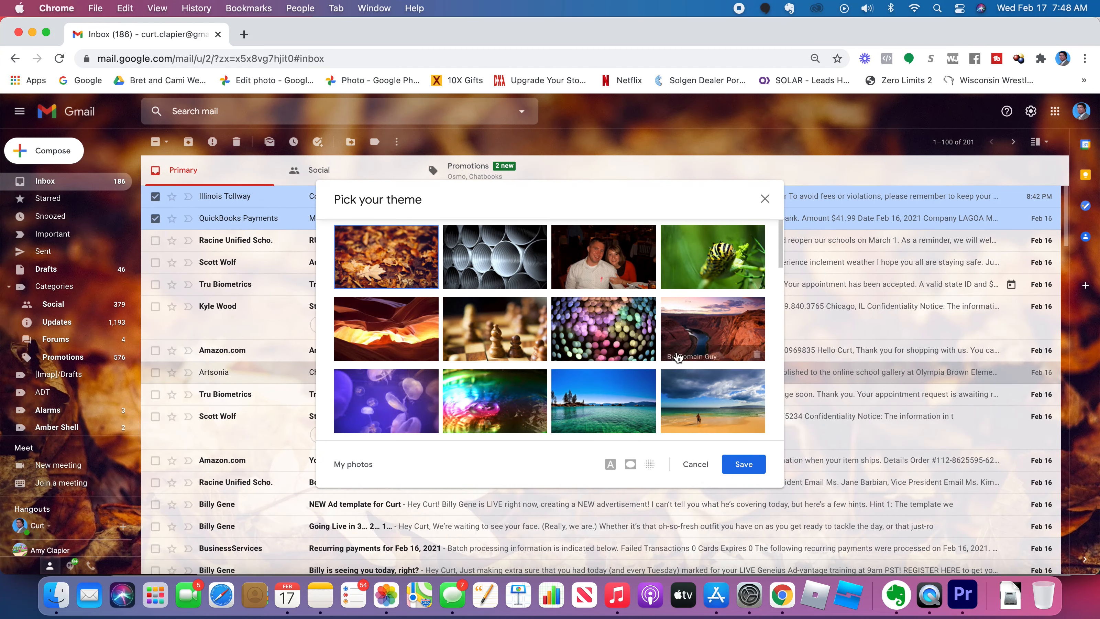
{"action": "scroll", "coordinate": [653, 374], "scroll_direction": "down", "scroll_amount": 3}
{"action": "scroll", "coordinate": [653, 374], "scroll_direction": "down", "scroll_amount": 3}
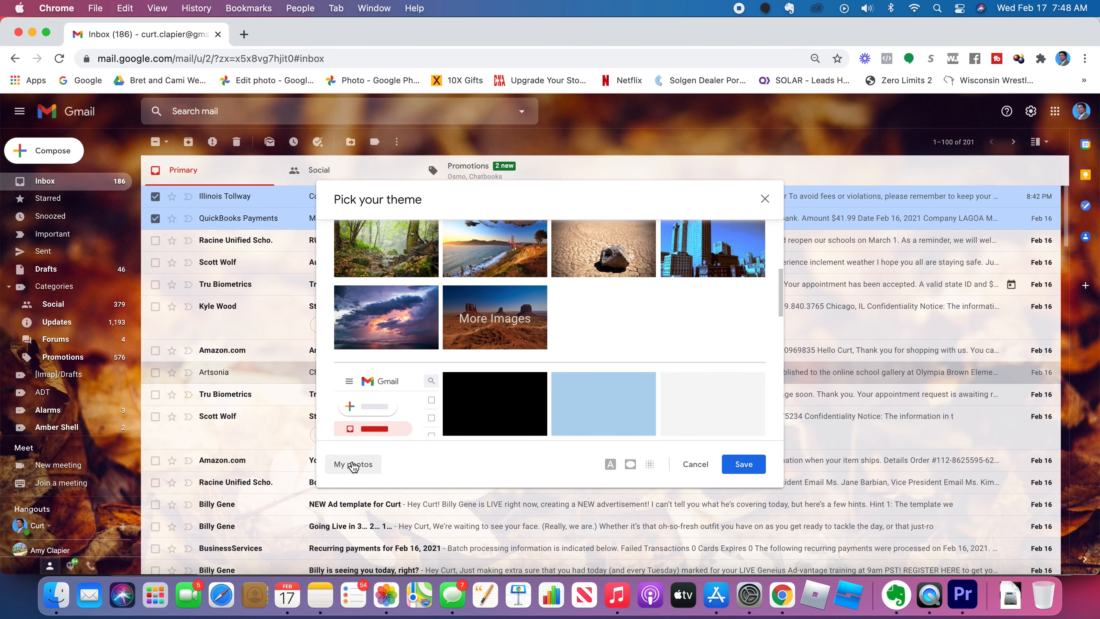
{"action": "scroll", "coordinate": [398, 415], "scroll_direction": "down", "scroll_amount": 3}
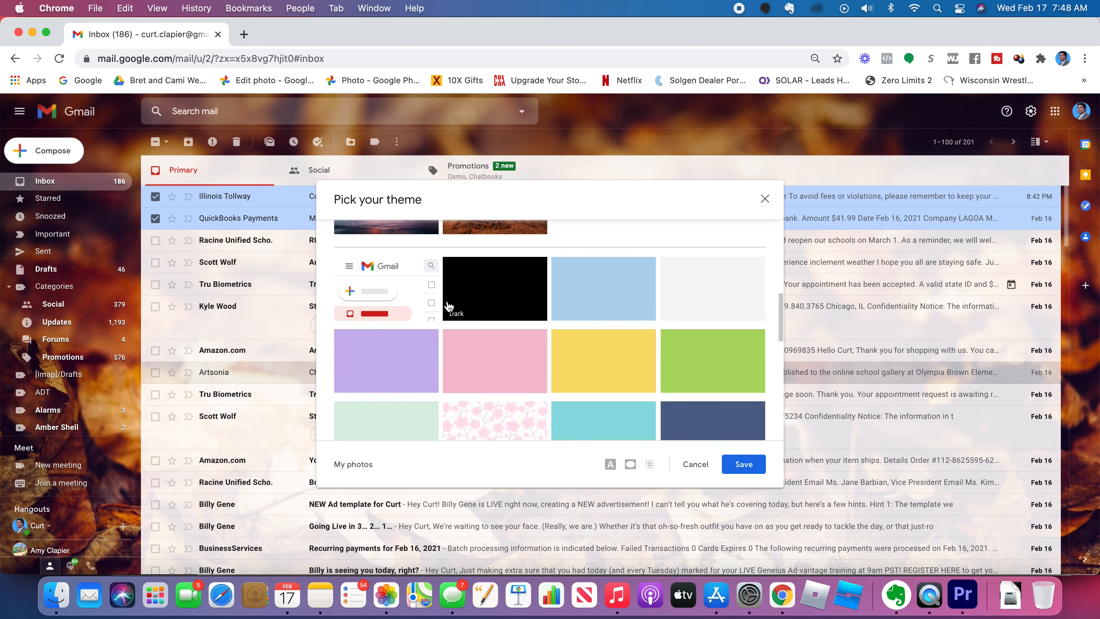
Preview the Dark, Blue and High Contrast themes in turn
{"action": "left_click", "coordinate": [497, 304]}
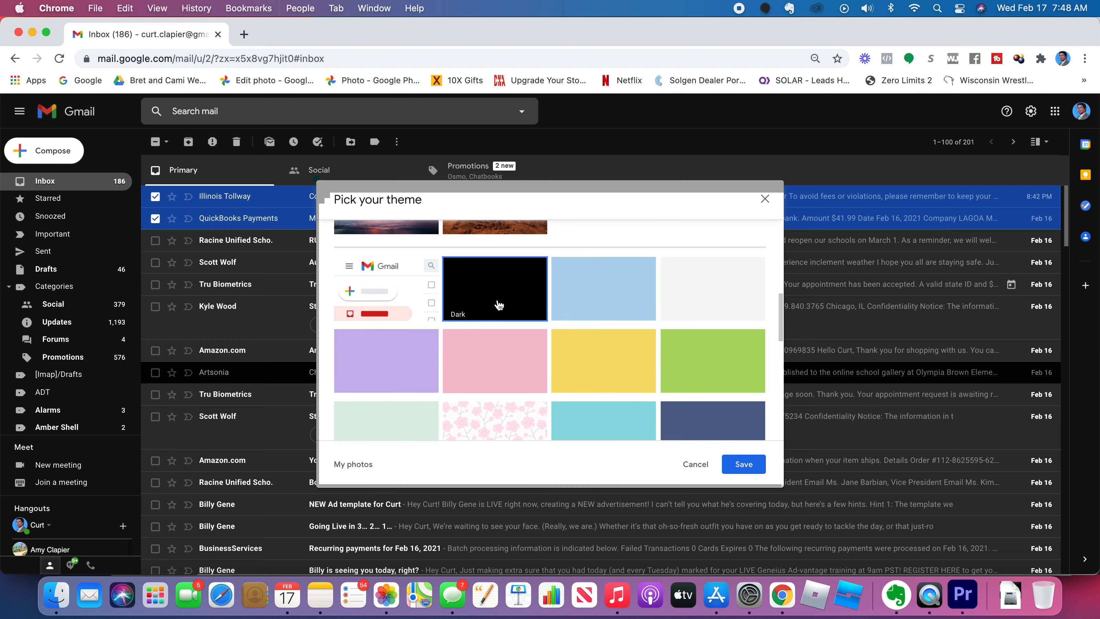
{"action": "left_click", "coordinate": [577, 297]}
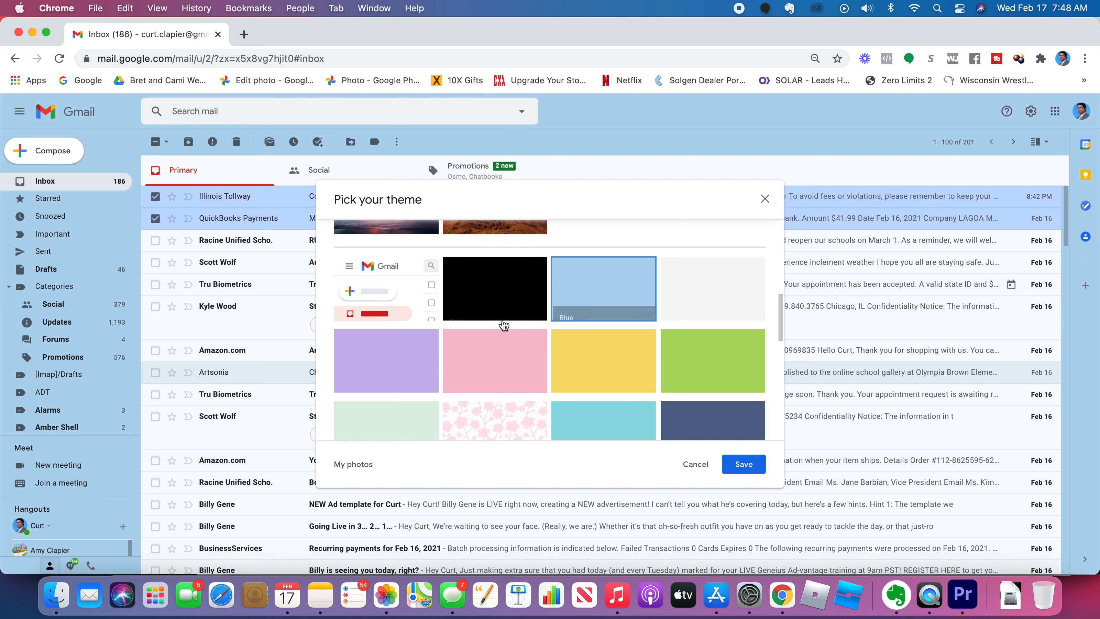
{"action": "scroll", "coordinate": [519, 369], "scroll_direction": "down", "scroll_amount": 3}
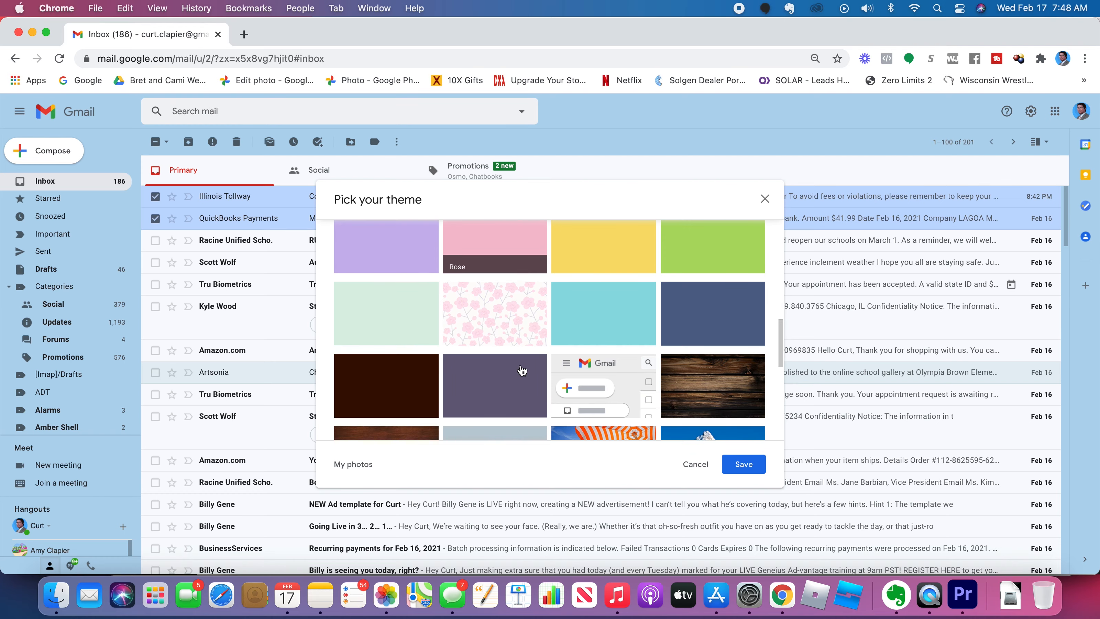
{"action": "left_click", "coordinate": [598, 383]}
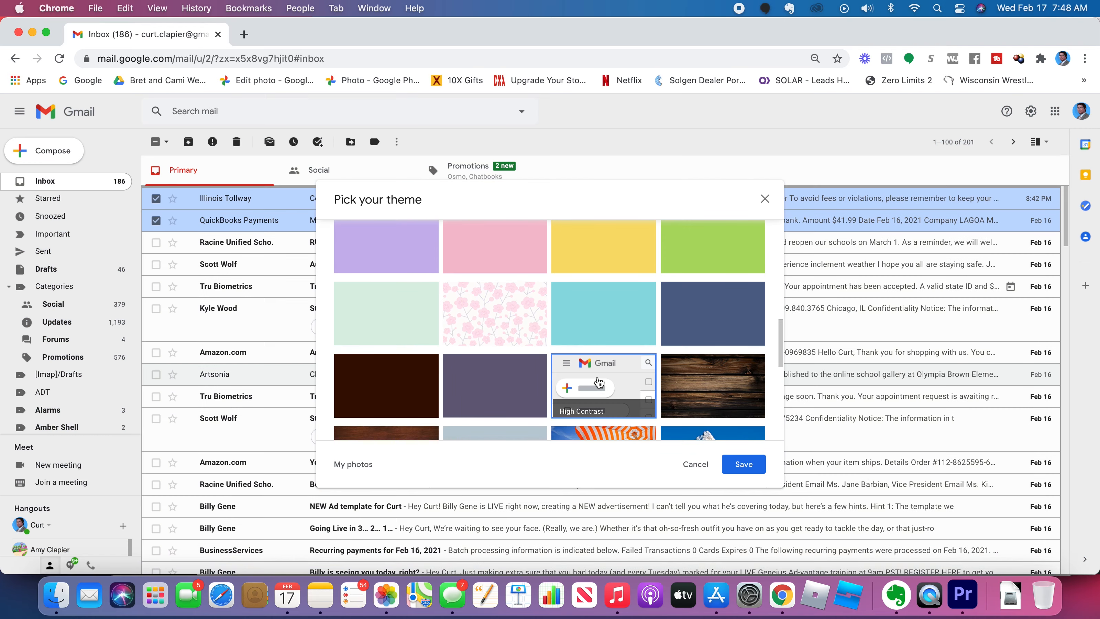
Preview the Default, Cherry Blossom and turquoise themes in turn
{"action": "scroll", "coordinate": [342, 243], "scroll_direction": "up", "scroll_amount": 2}
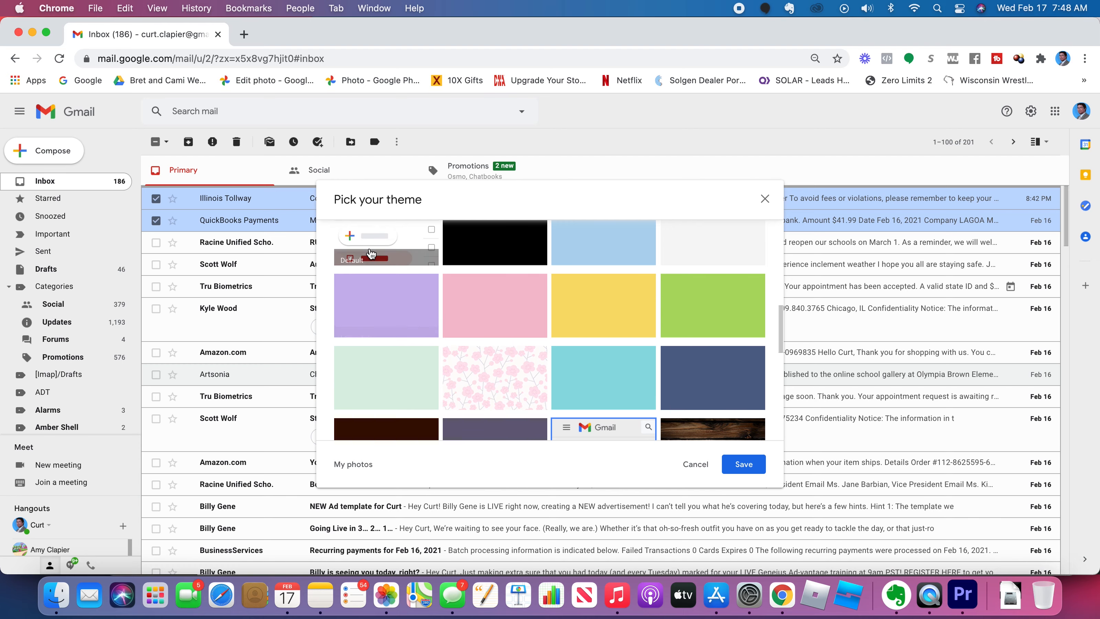
{"action": "scroll", "coordinate": [370, 253], "scroll_direction": "up", "scroll_amount": 1}
{"action": "left_click", "coordinate": [371, 255]}
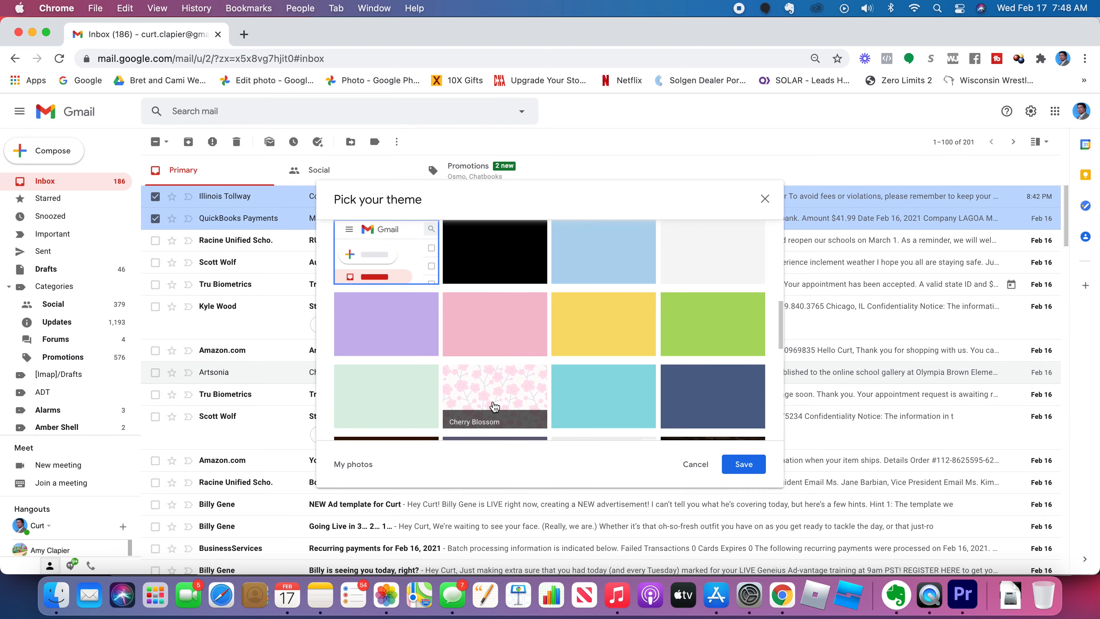
{"action": "left_click", "coordinate": [494, 406]}
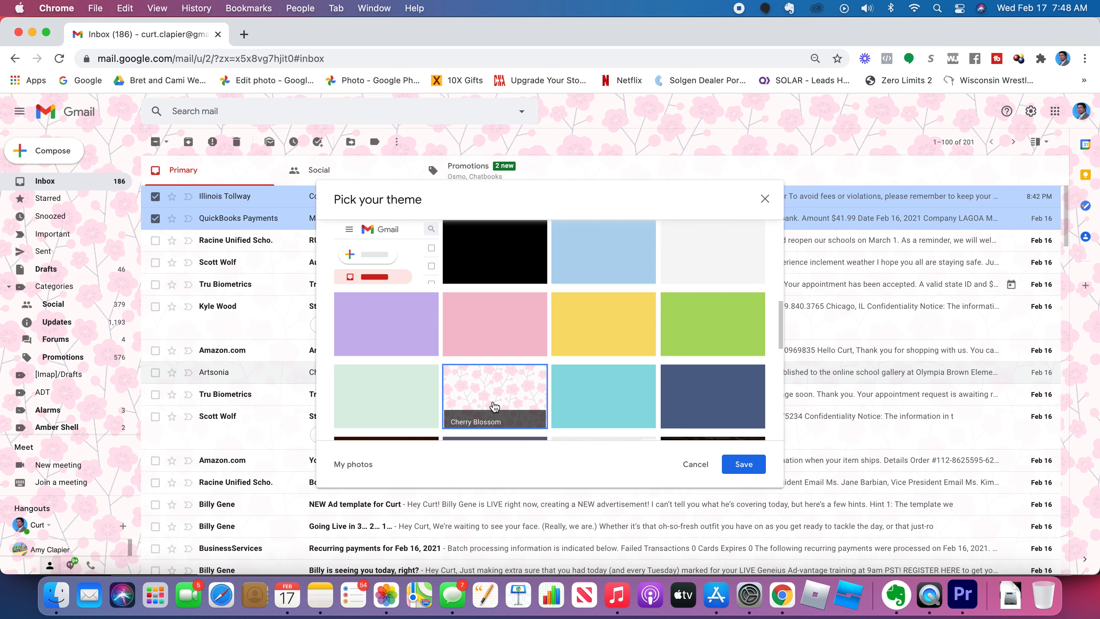
{"action": "left_click", "coordinate": [641, 408]}
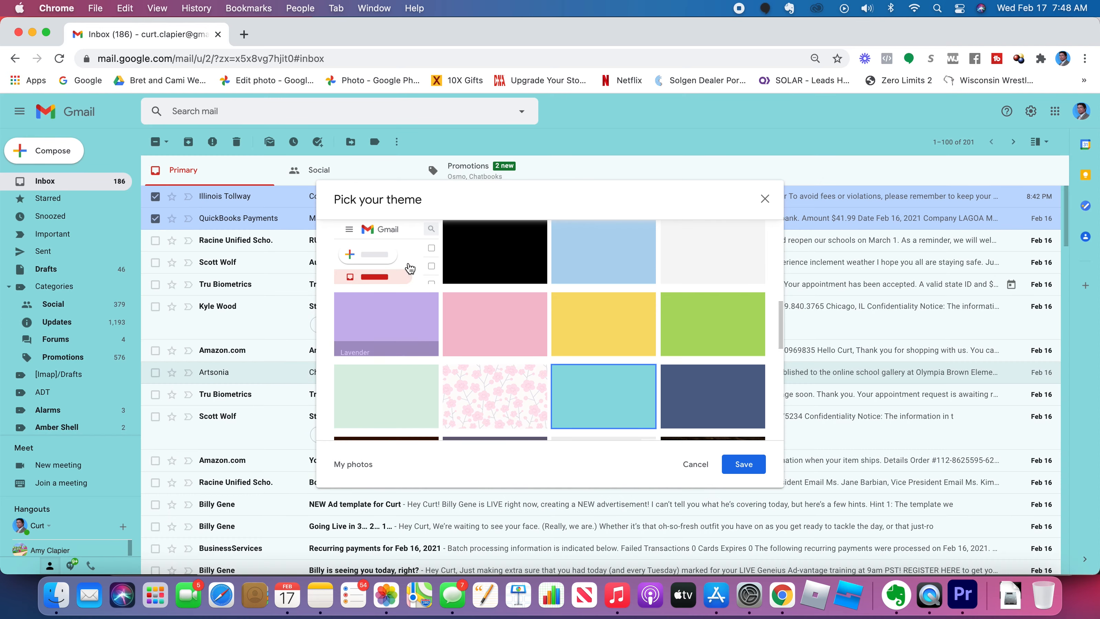
Choose the Default theme and save the theme selection
{"action": "left_click", "coordinate": [409, 269]}
{"action": "scroll", "coordinate": [578, 340], "scroll_direction": "up", "scroll_amount": 3}
{"action": "left_click", "coordinate": [739, 463]}
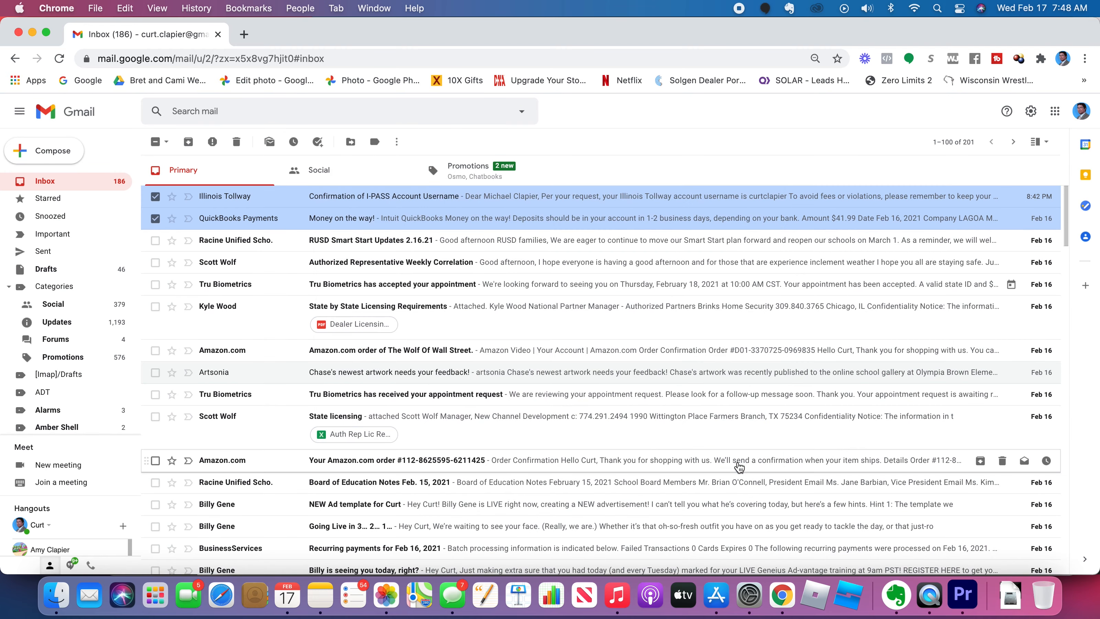
Reopen the quick settings and try the Important first, Unread first, Starred first and Priority Inbox types in turn
{"action": "left_click", "coordinate": [1030, 111]}
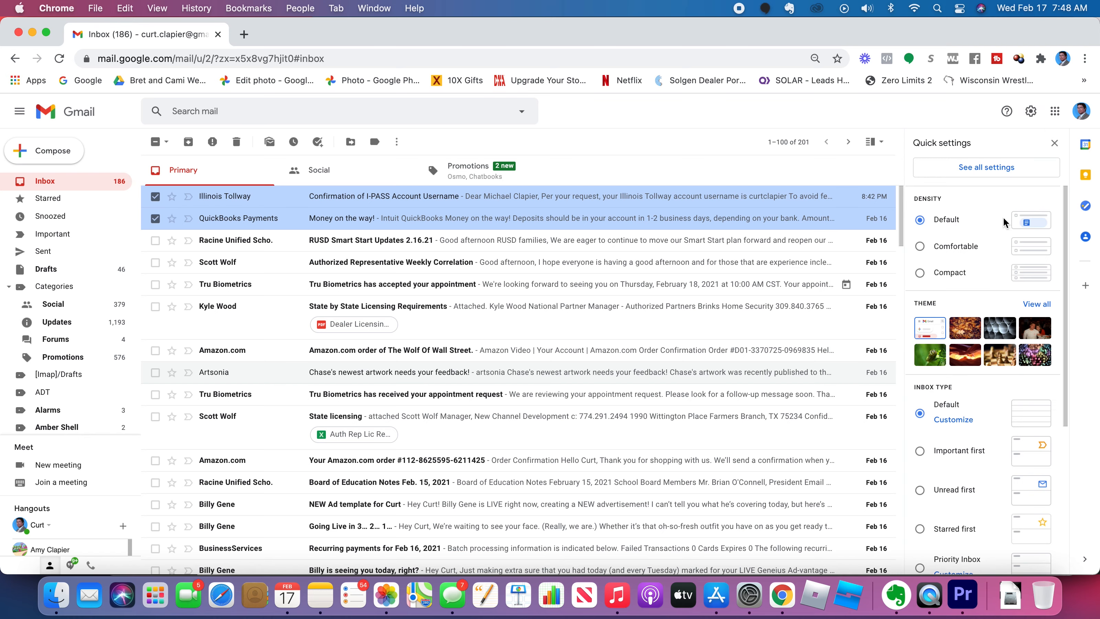
{"action": "scroll", "coordinate": [986, 476], "scroll_direction": "down", "scroll_amount": 5}
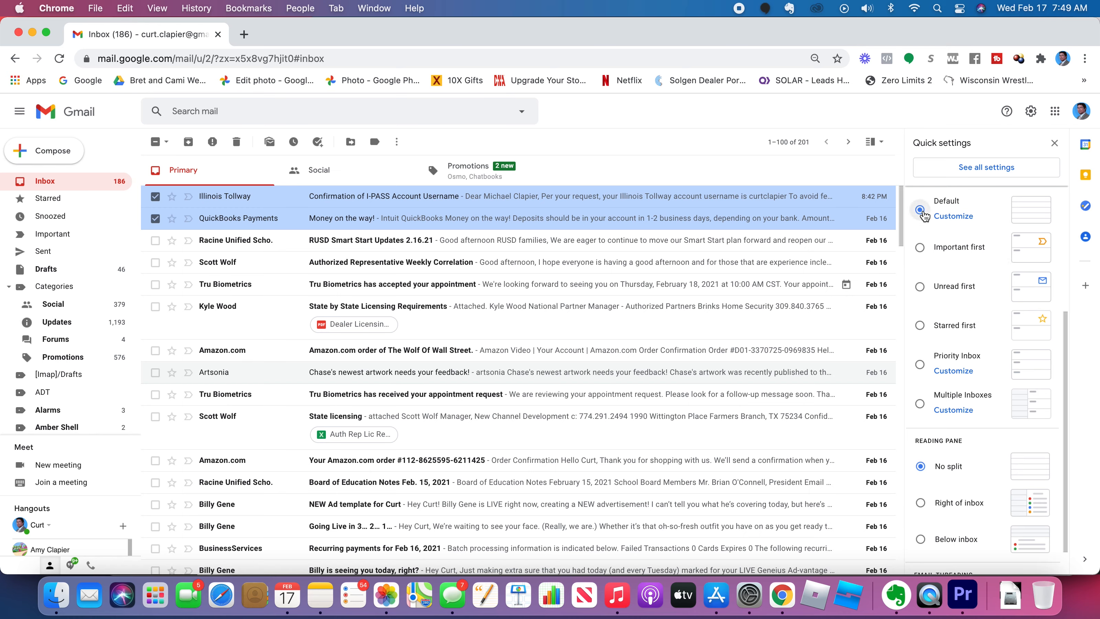
{"action": "left_click", "coordinate": [919, 247]}
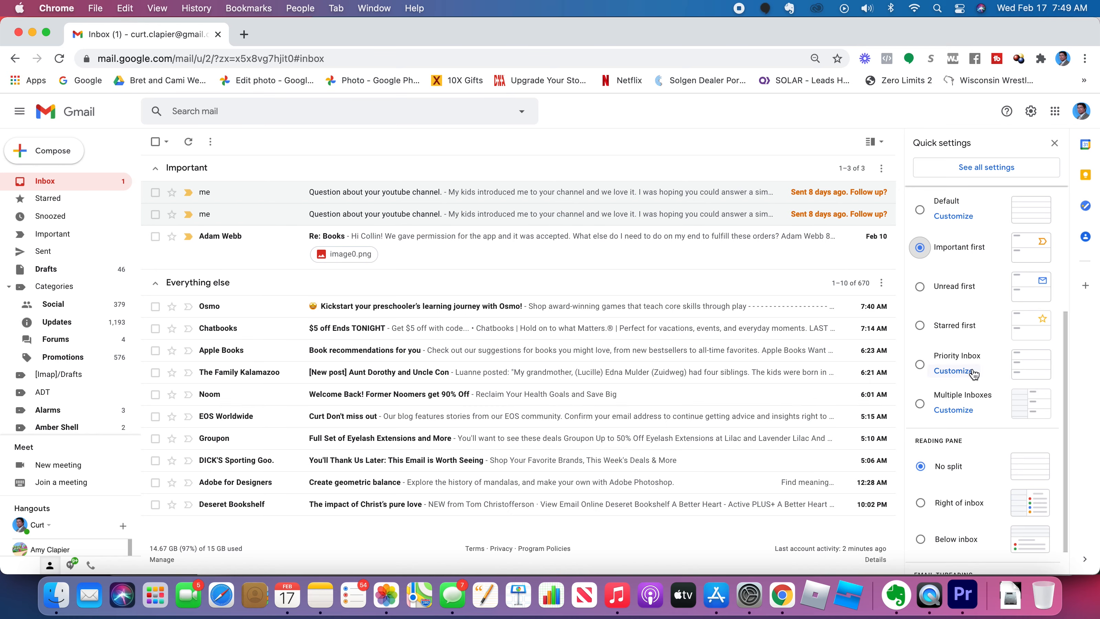
{"action": "left_click", "coordinate": [918, 286]}
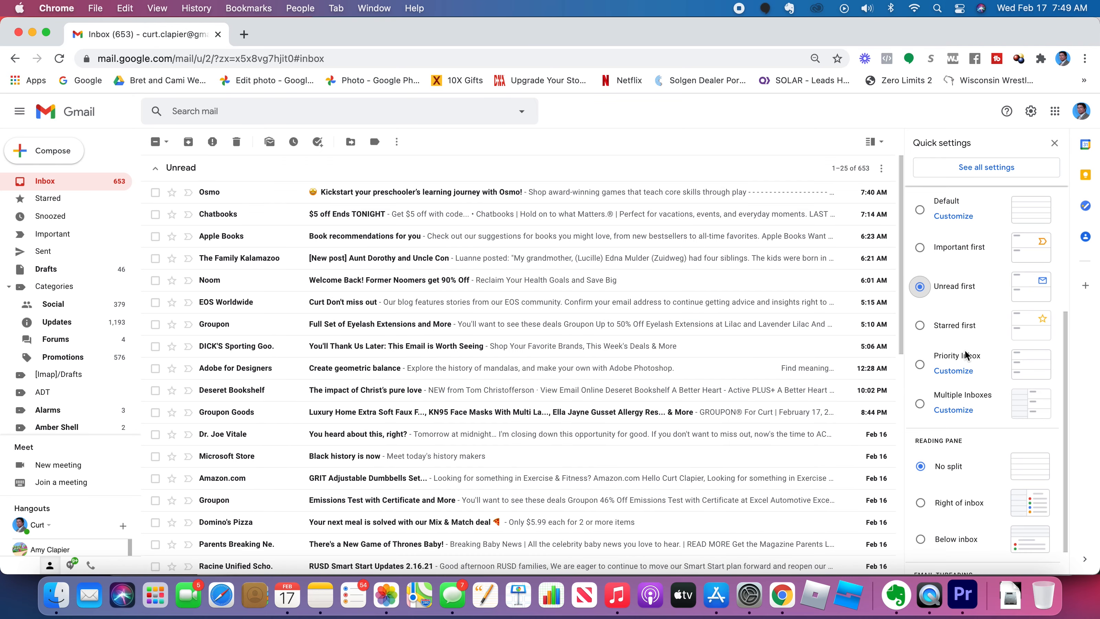
{"action": "left_click", "coordinate": [919, 326]}
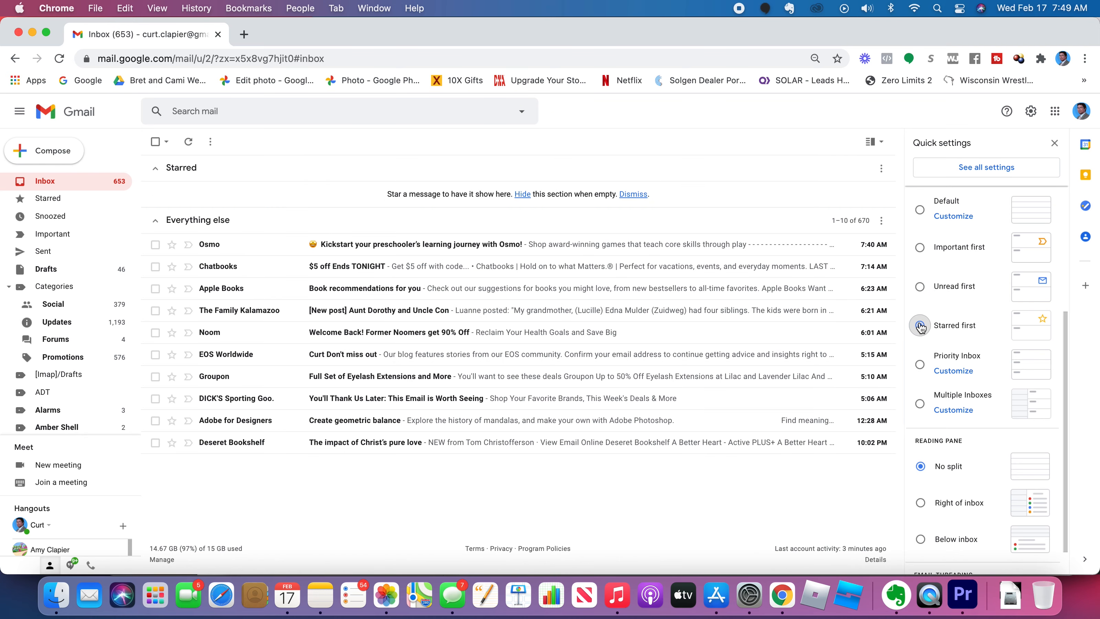
{"action": "left_click", "coordinate": [920, 365]}
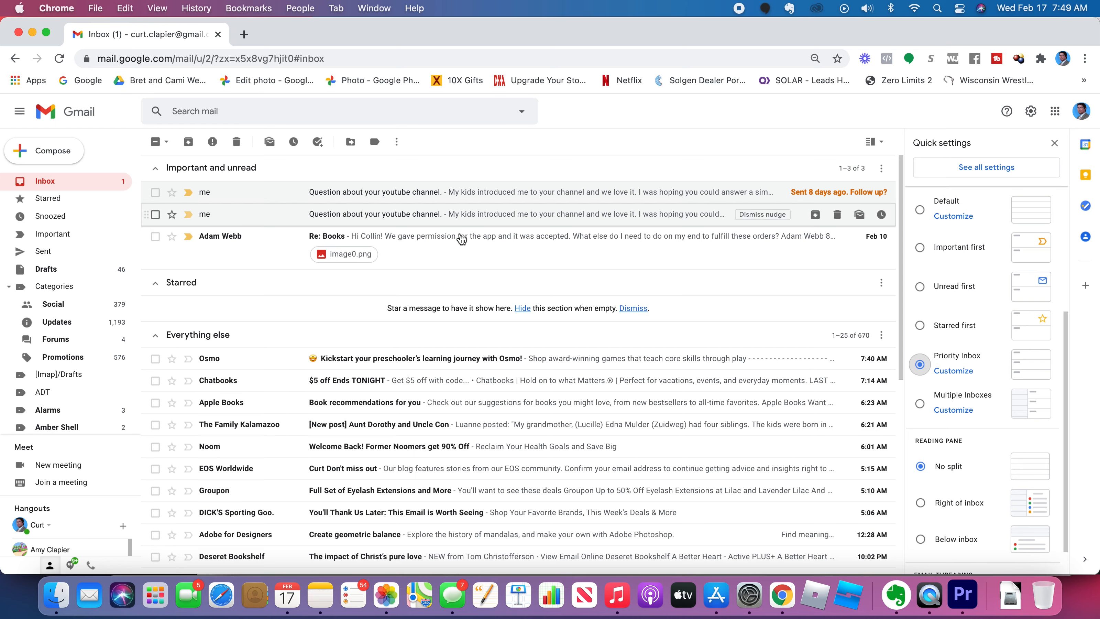
Try the Multiple Inboxes type and look through its starred, drafts and inbox sections
{"action": "left_click", "coordinate": [919, 403]}
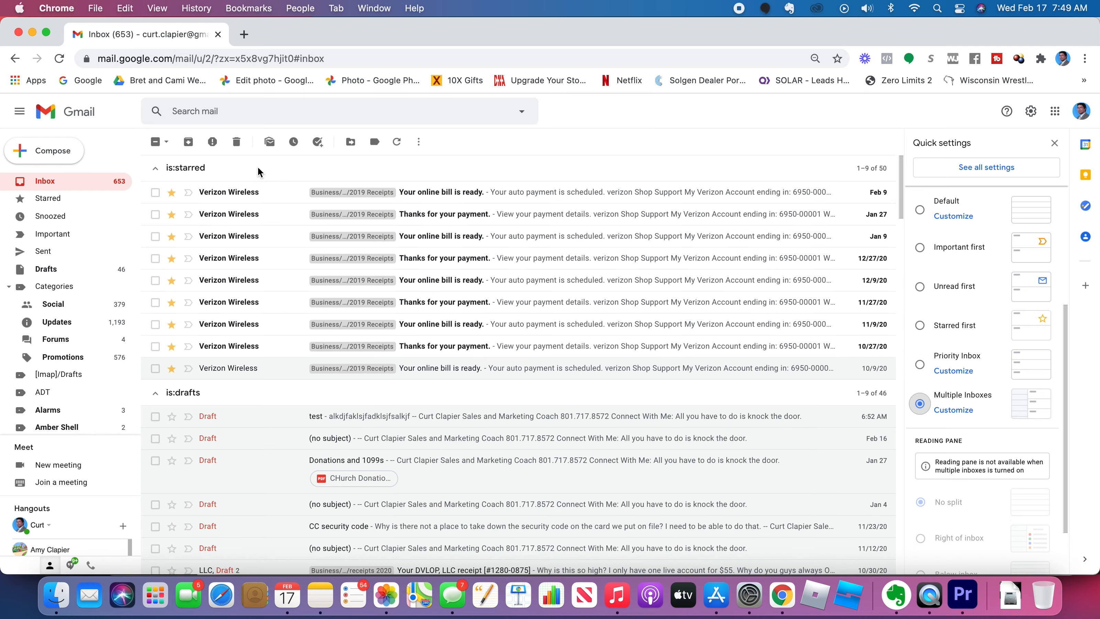
{"action": "scroll", "coordinate": [225, 399], "scroll_direction": "down", "scroll_amount": 6}
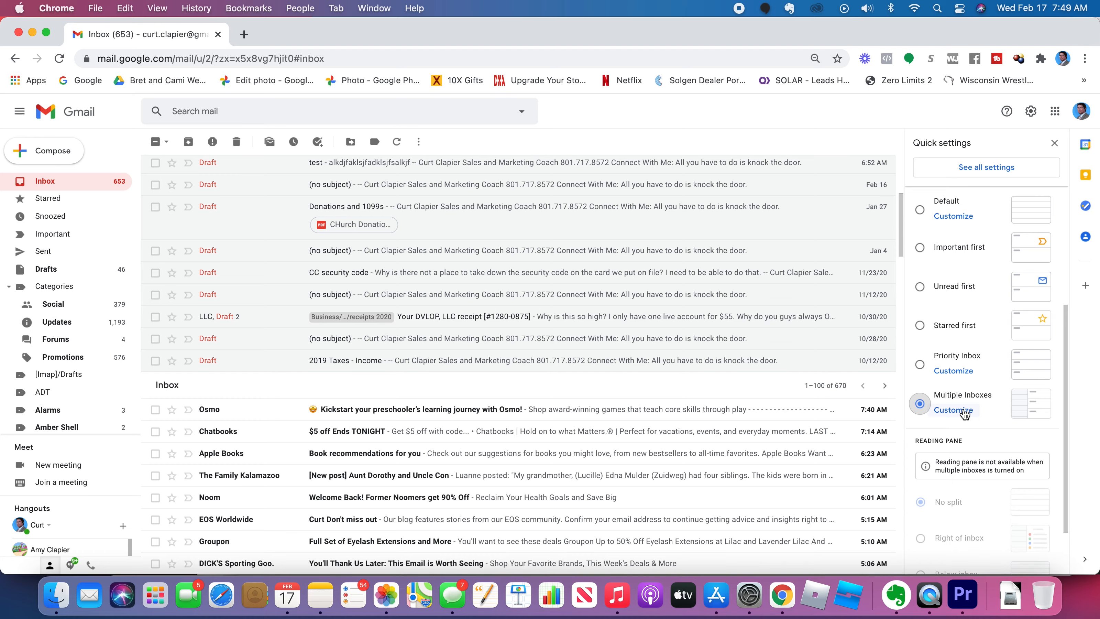
{"action": "scroll", "coordinate": [964, 413], "scroll_direction": "up", "scroll_amount": 2}
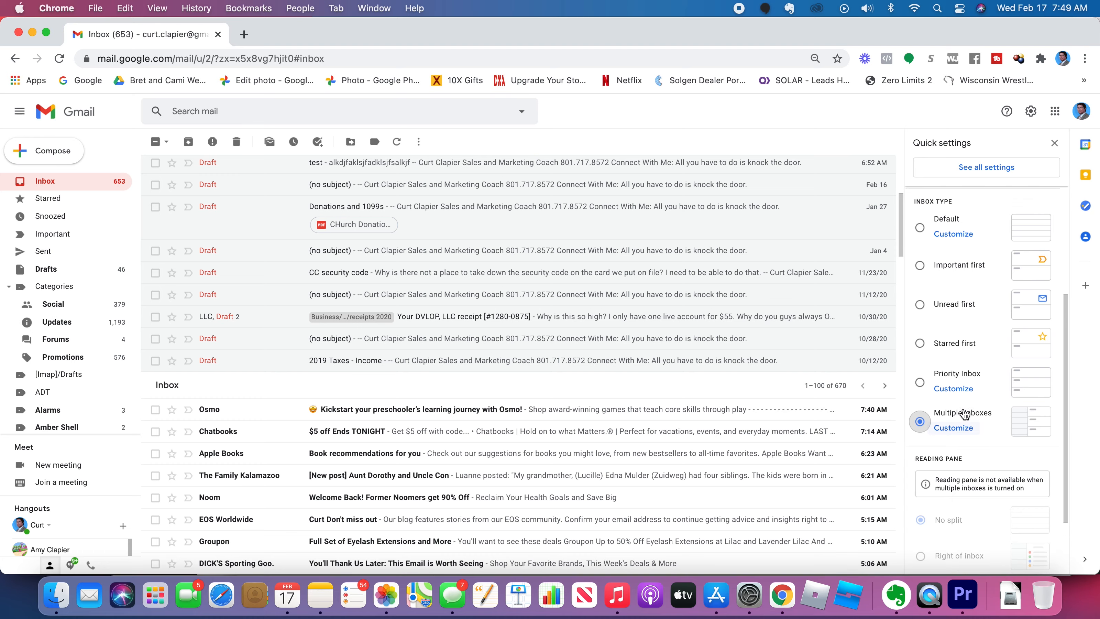
Set the inbox type back to Default
{"action": "scroll", "coordinate": [686, 365], "scroll_direction": "up", "scroll_amount": 6}
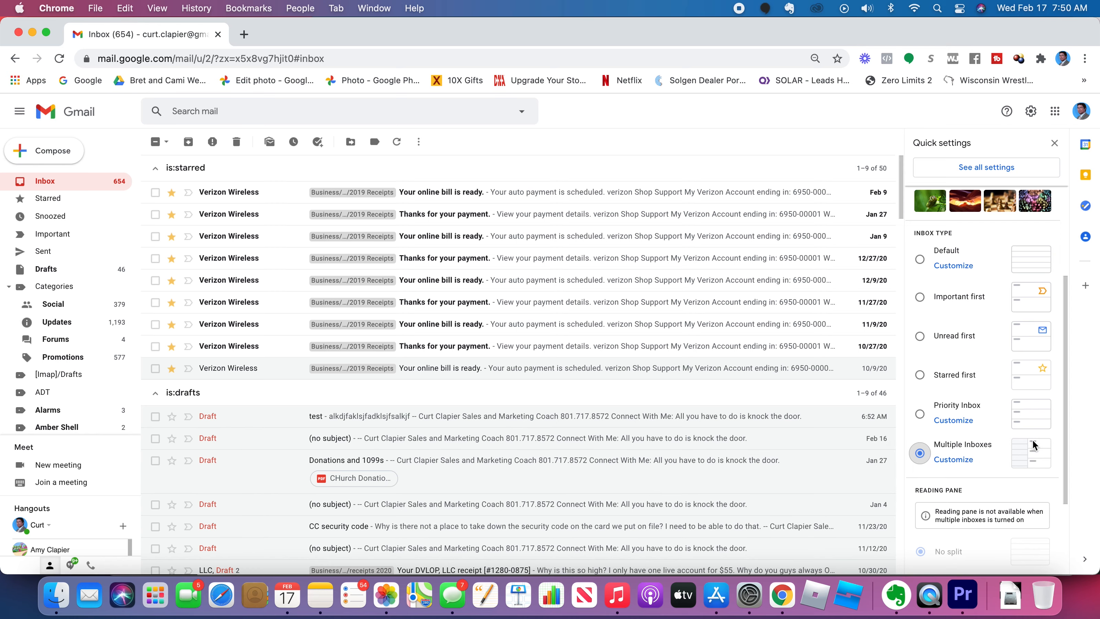
{"action": "left_click", "coordinate": [917, 259]}
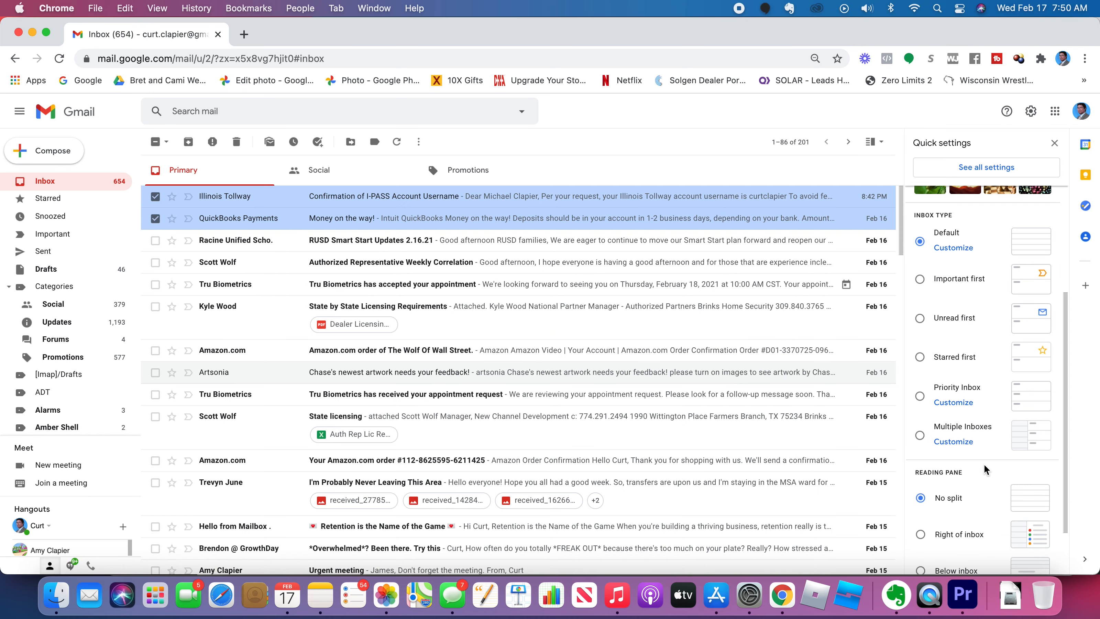
View the No split reading pane behaviour by opening the Illinois Tollway message and returning to the inbox
{"action": "scroll", "coordinate": [965, 450], "scroll_direction": "down", "scroll_amount": 3}
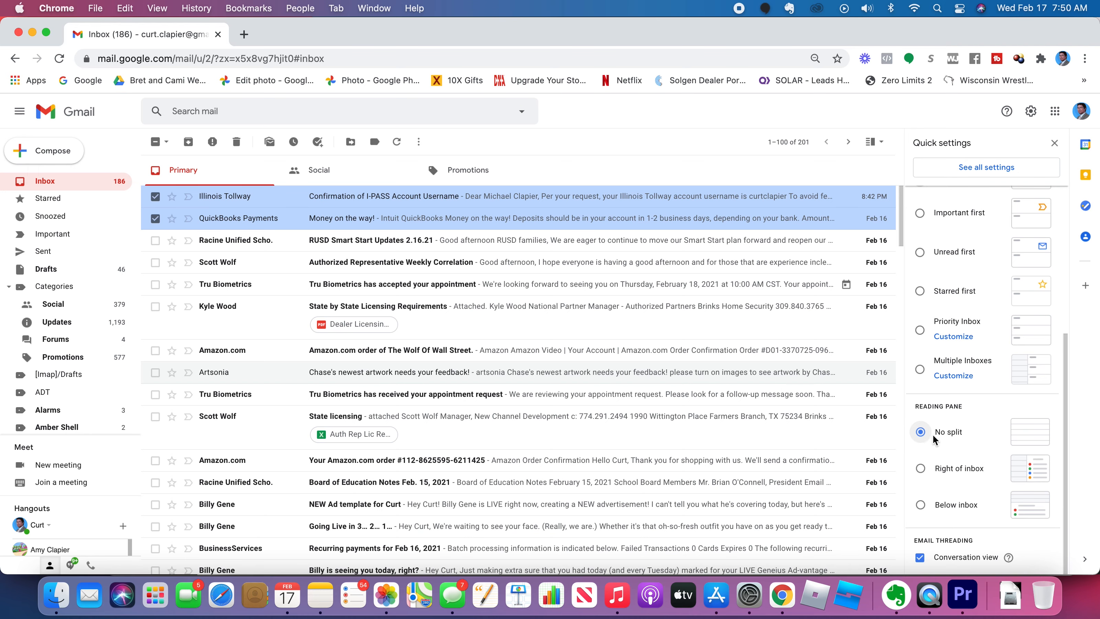
{"action": "left_click", "coordinate": [265, 206]}
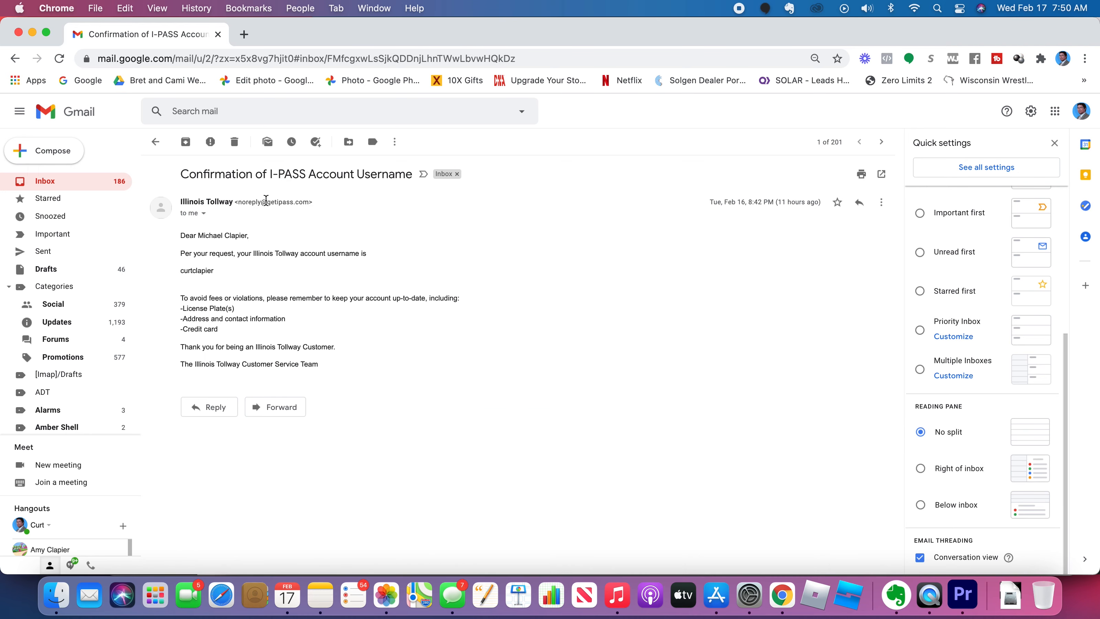
{"action": "left_click", "coordinate": [153, 143]}
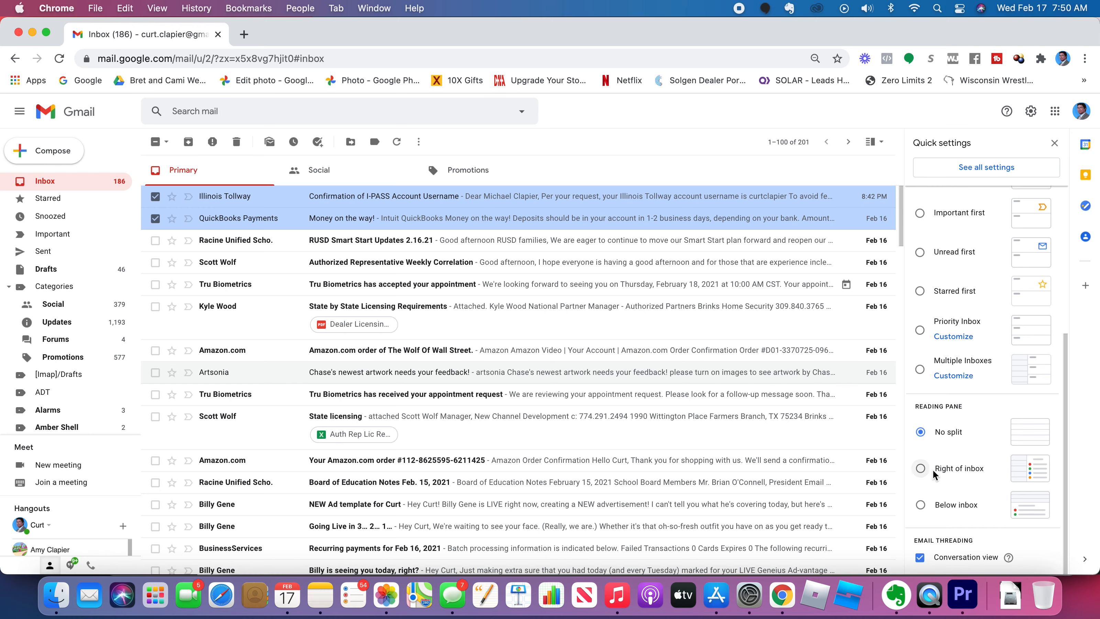
Try the Right of inbox reading pane and preview the first four inbox messages, ending on the first one
{"action": "left_click", "coordinate": [924, 470]}
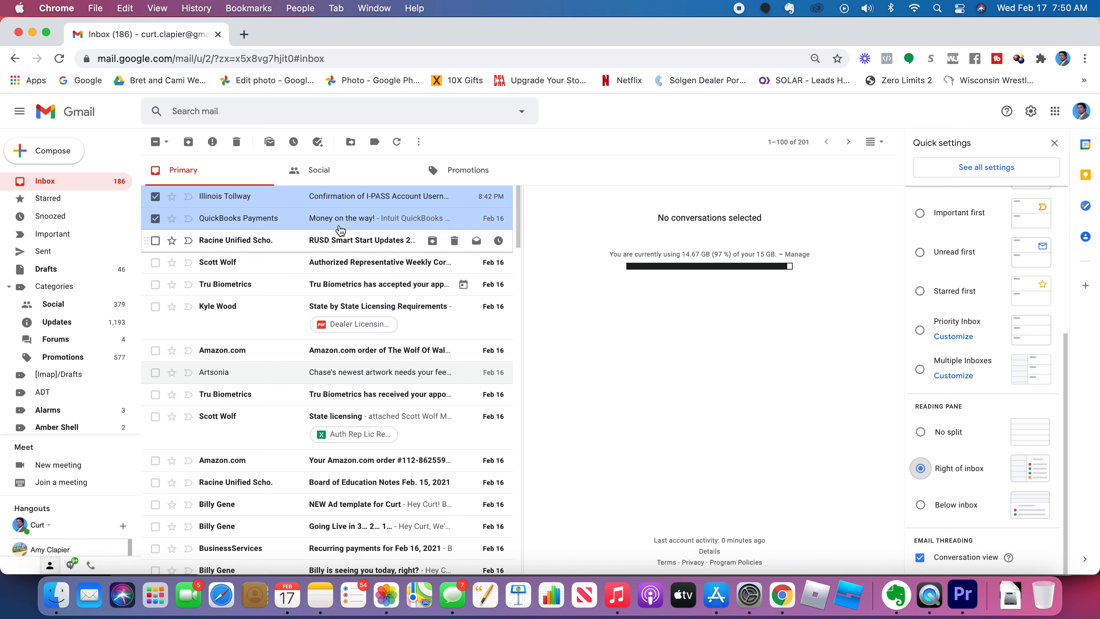
{"action": "left_click", "coordinate": [287, 200]}
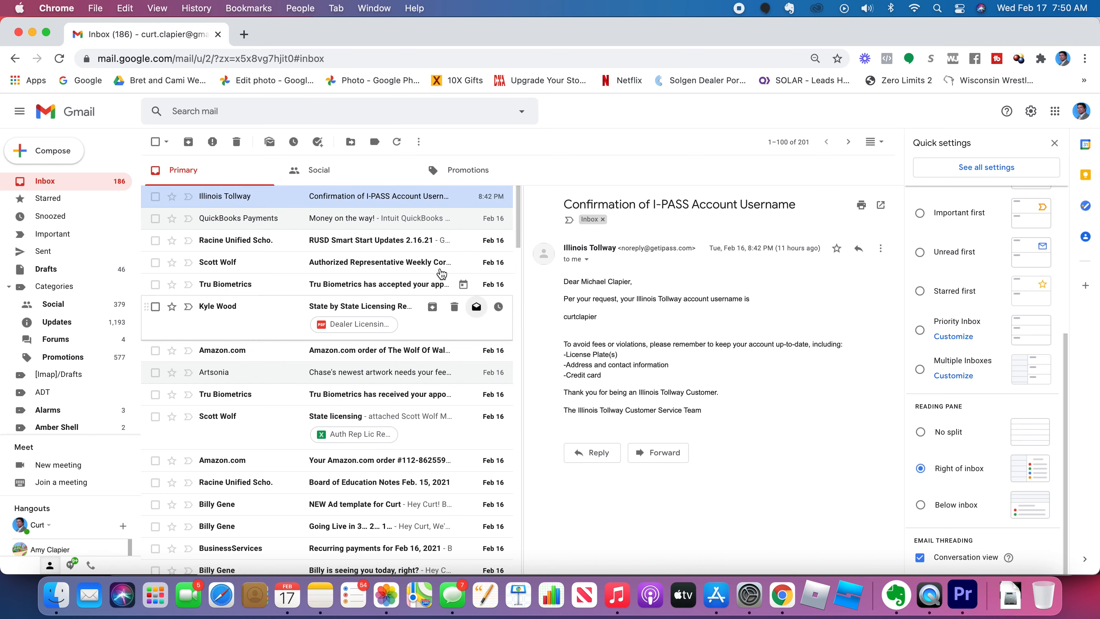
{"action": "left_click", "coordinate": [315, 217]}
{"action": "left_click", "coordinate": [331, 245]}
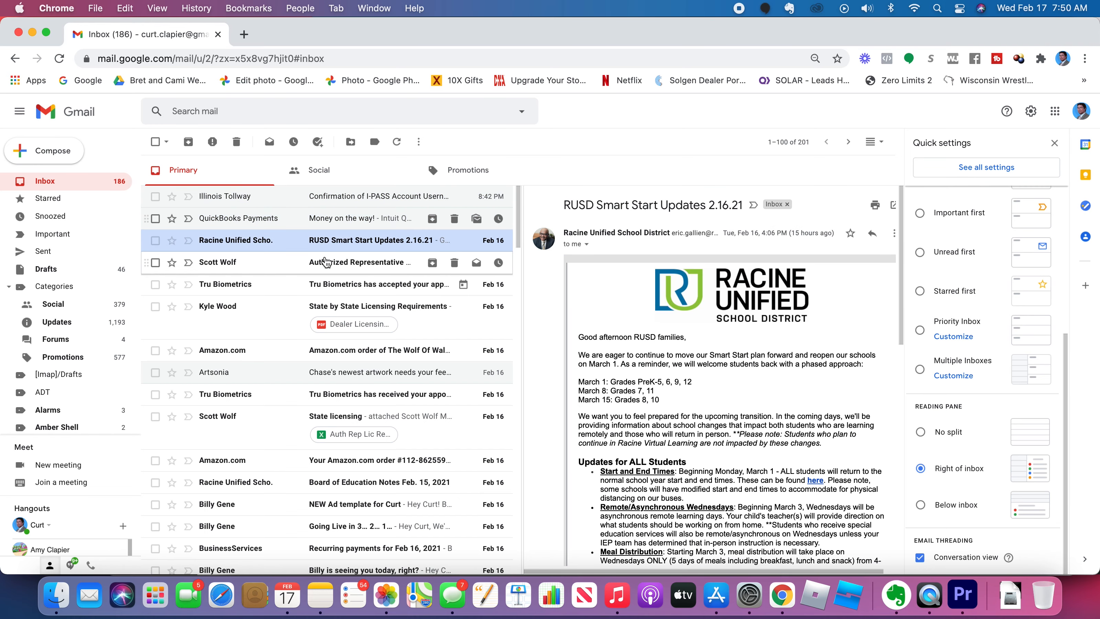
{"action": "left_click", "coordinate": [326, 263]}
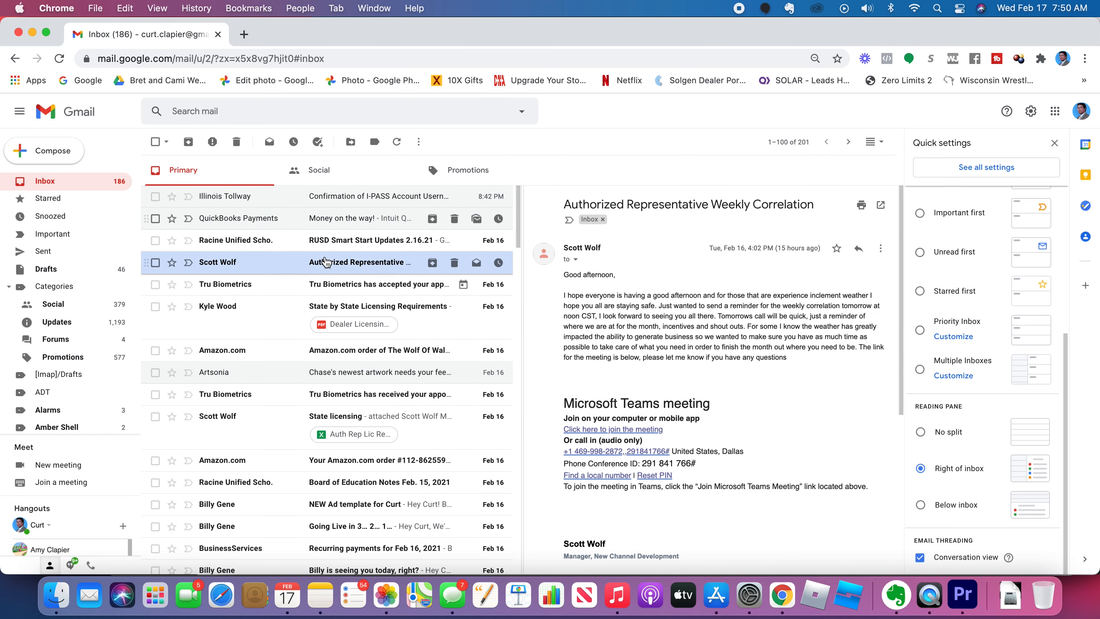
{"action": "left_click", "coordinate": [302, 198]}
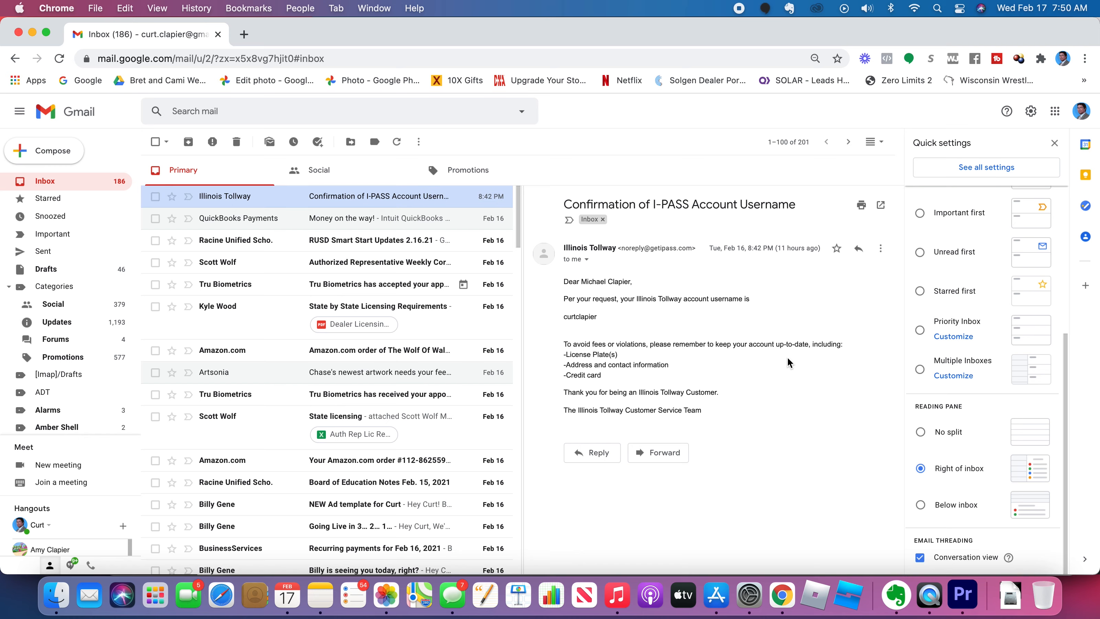
Try the Below inbox and Right of inbox reading panes and set the reading pane back to No split
{"action": "left_click", "coordinate": [935, 508]}
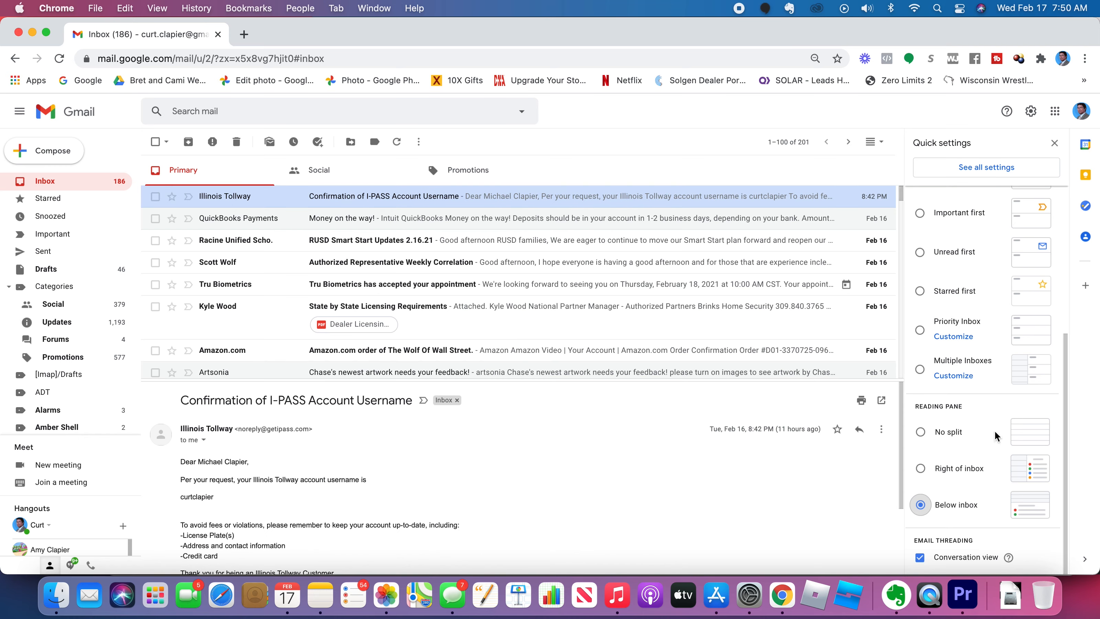
{"action": "left_click", "coordinate": [921, 469]}
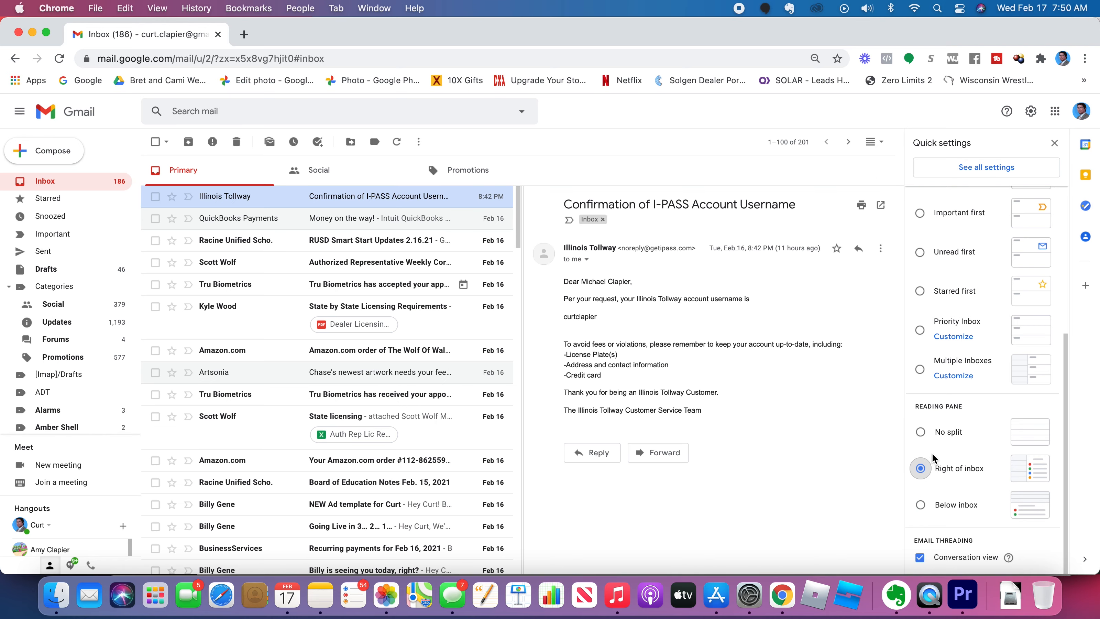
{"action": "left_click", "coordinate": [921, 432]}
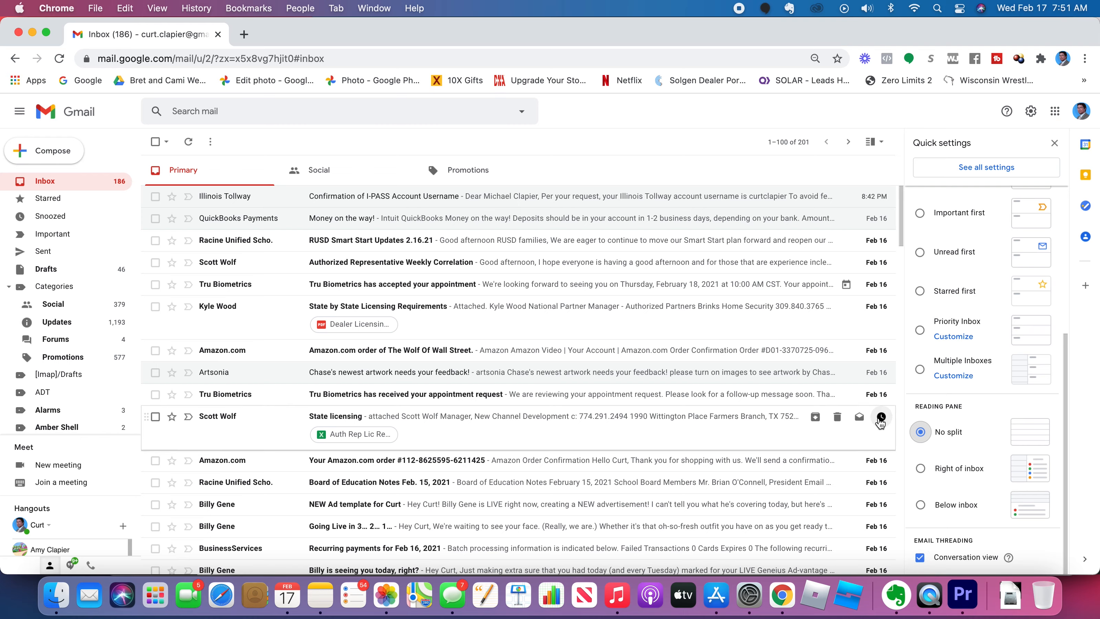
{"action": "scroll", "coordinate": [646, 382], "scroll_direction": "down", "scroll_amount": 5}
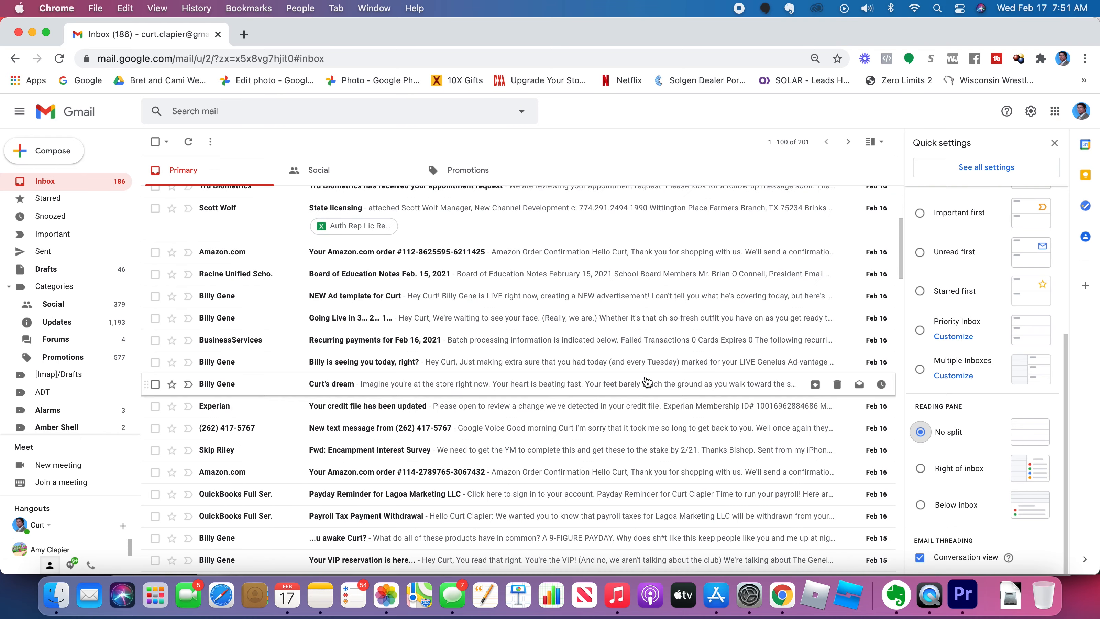
{"action": "scroll", "coordinate": [647, 382], "scroll_direction": "up", "scroll_amount": 5}
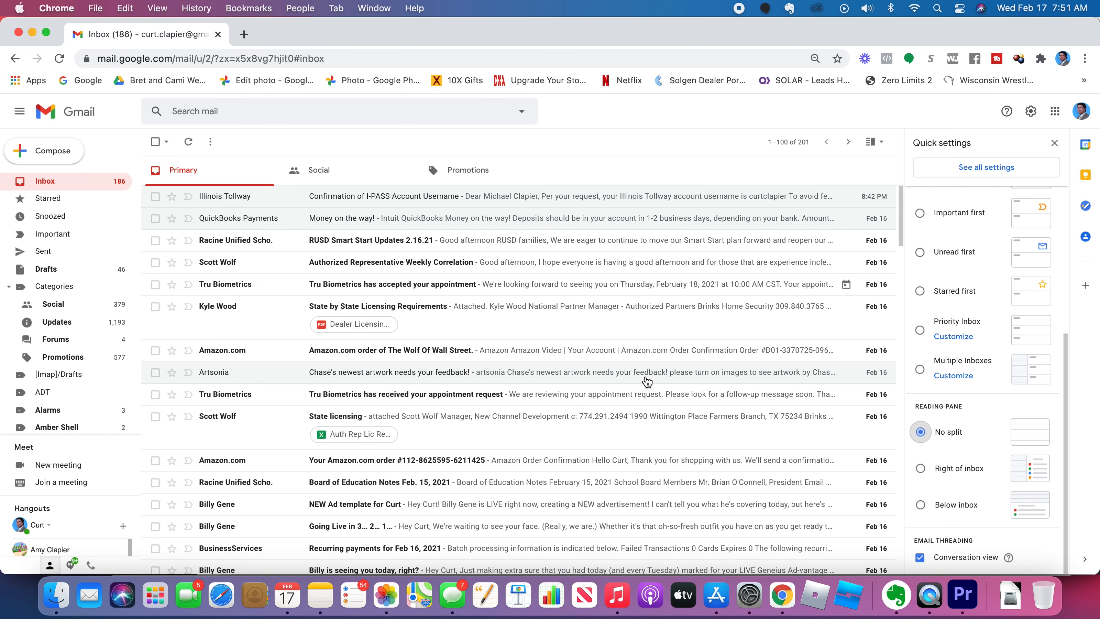
Turn conversation view off and back on, reloading Gmail after each change
{"action": "left_click", "coordinate": [919, 559]}
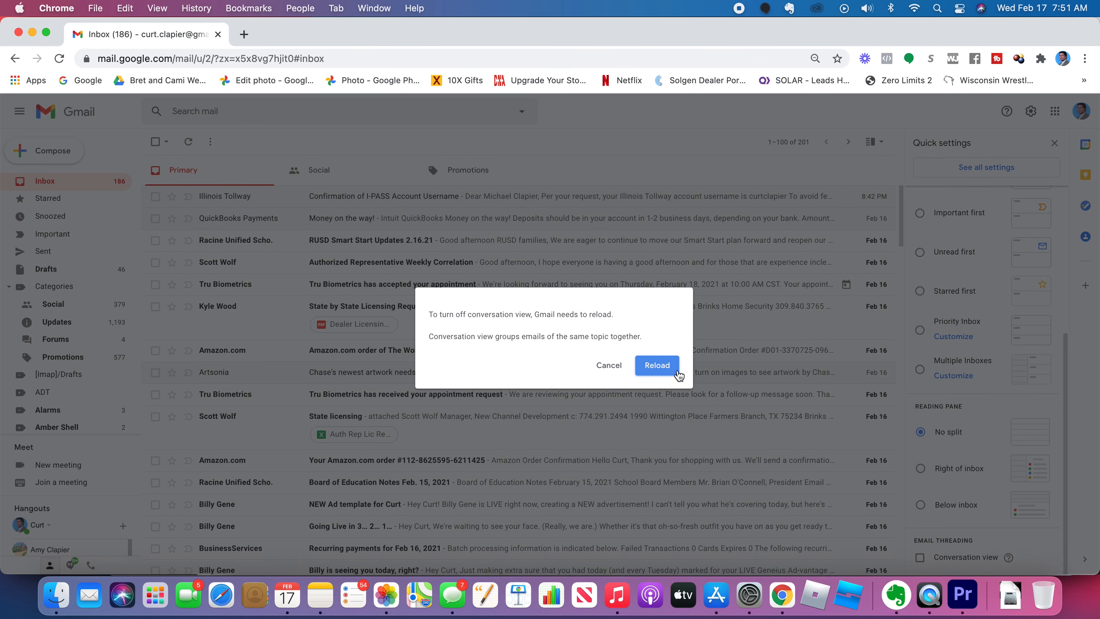
{"action": "left_click", "coordinate": [657, 366]}
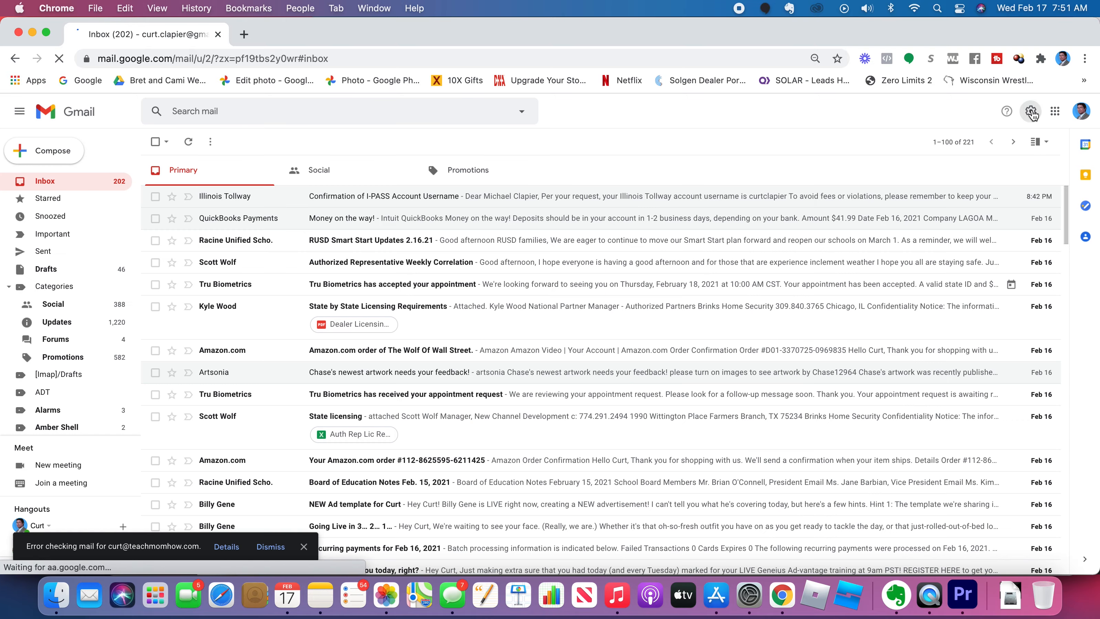
{"action": "left_click", "coordinate": [1031, 112]}
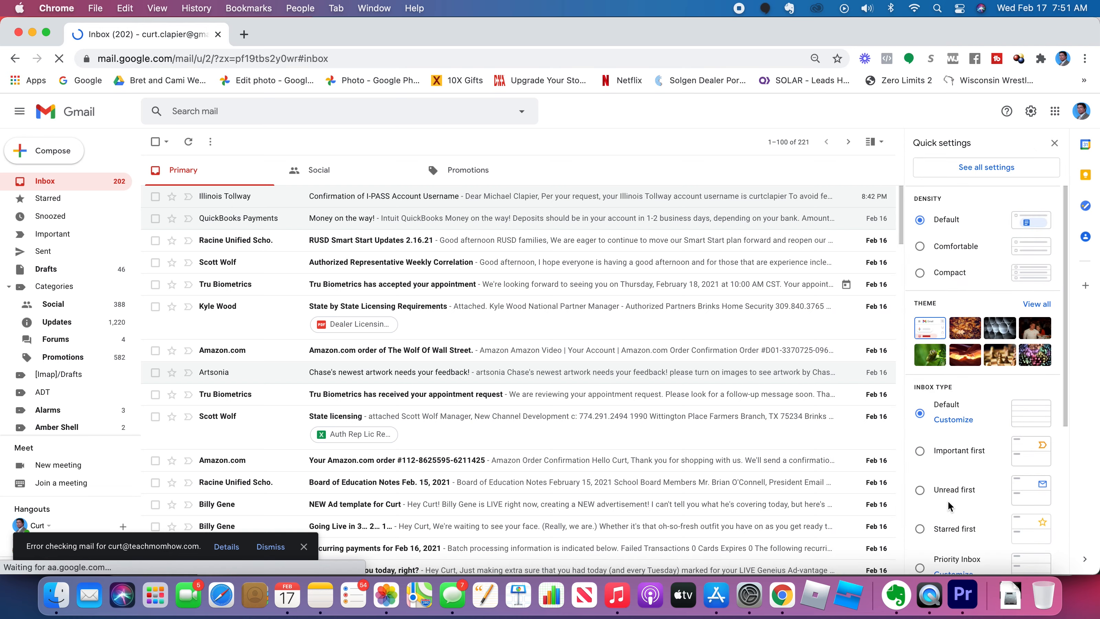
{"action": "scroll", "coordinate": [944, 507], "scroll_direction": "down", "scroll_amount": 5}
{"action": "left_click", "coordinate": [919, 558]}
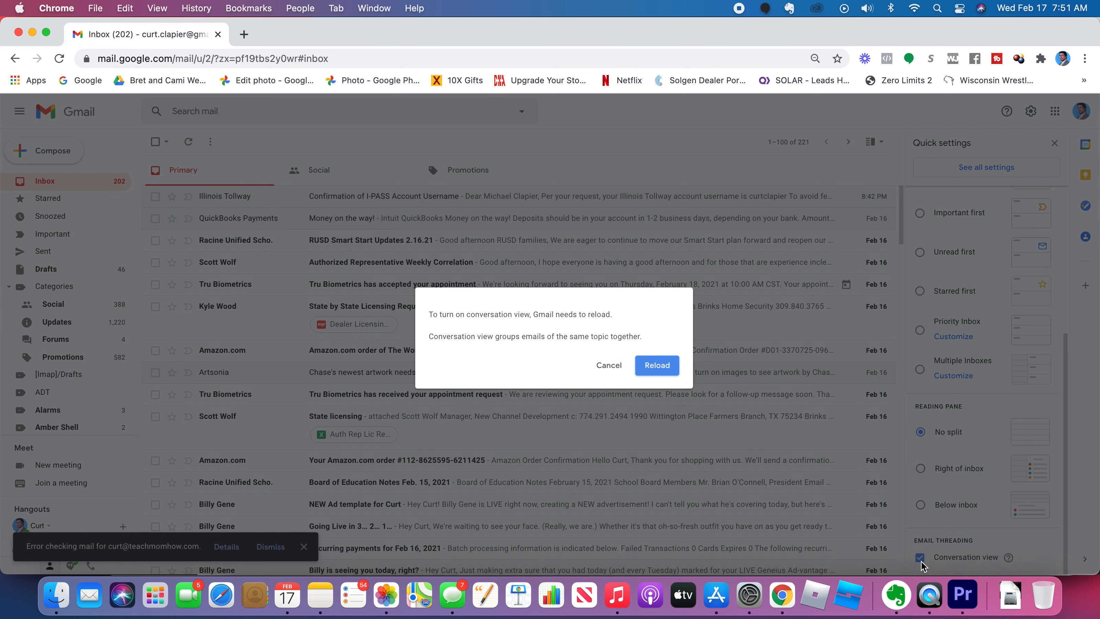
{"action": "left_click", "coordinate": [675, 367]}
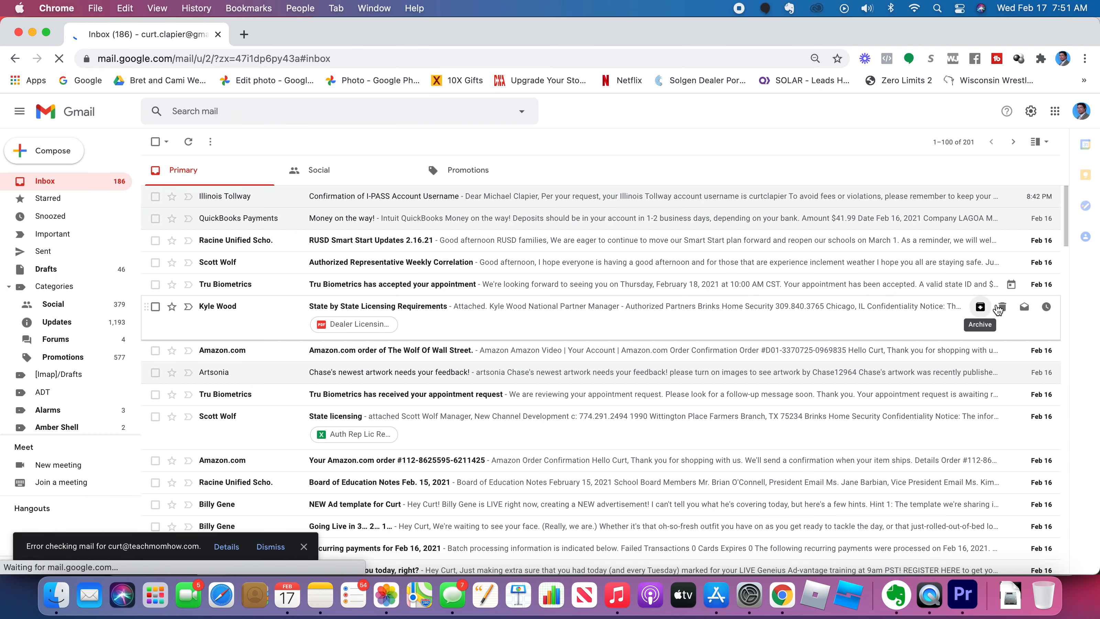
Open the full settings and look through the General, Labels and Inbox pages
{"action": "left_click", "coordinate": [1029, 114]}
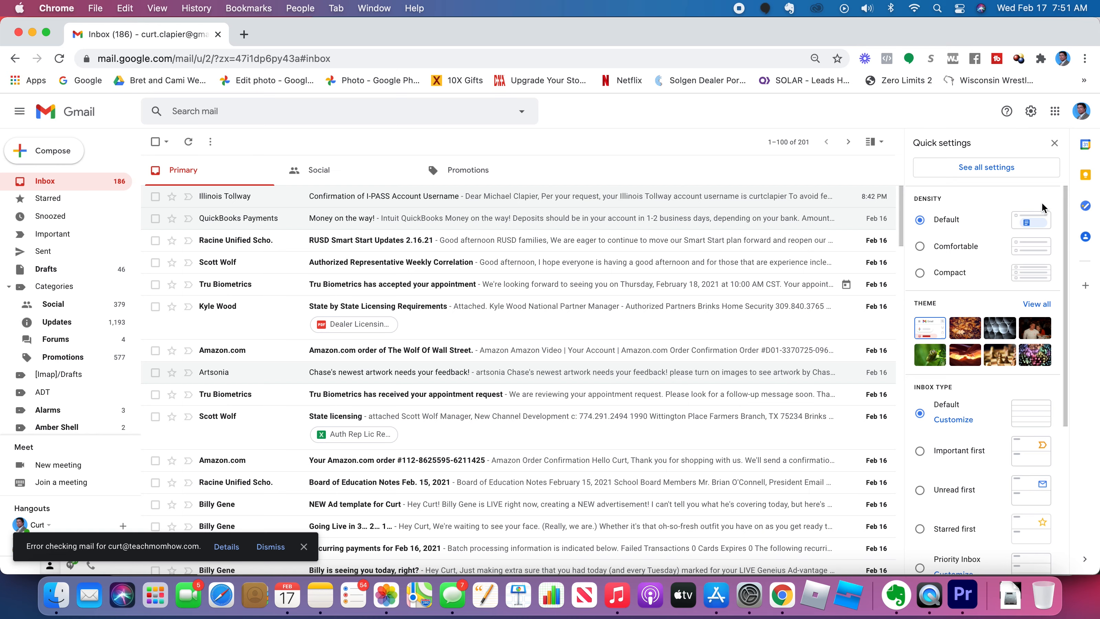
{"action": "left_click", "coordinate": [1003, 171]}
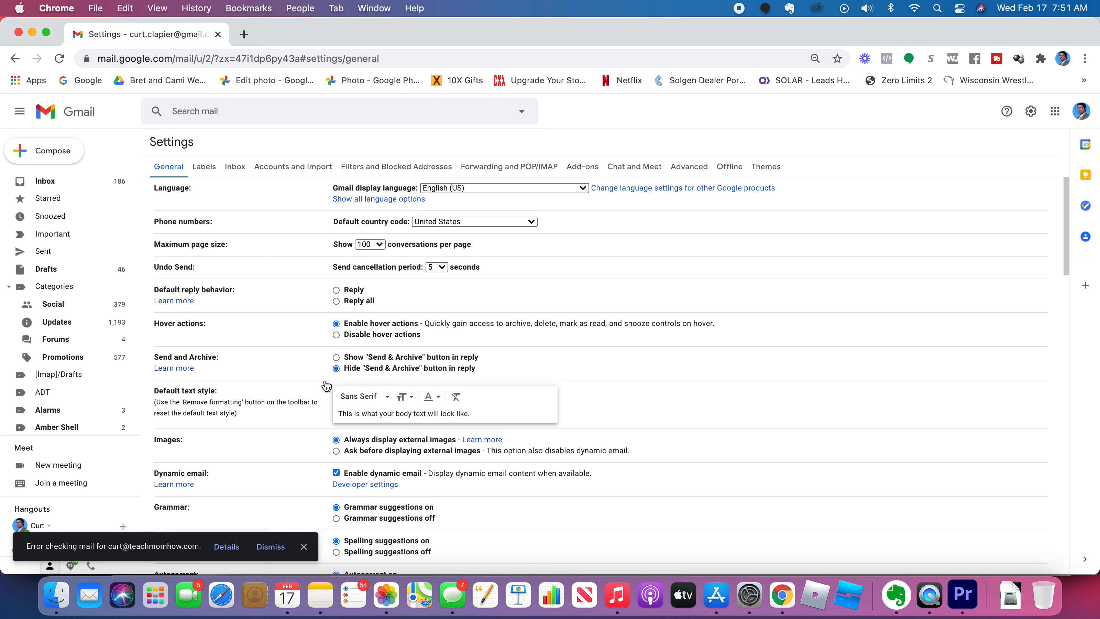
{"action": "left_click", "coordinate": [204, 168]}
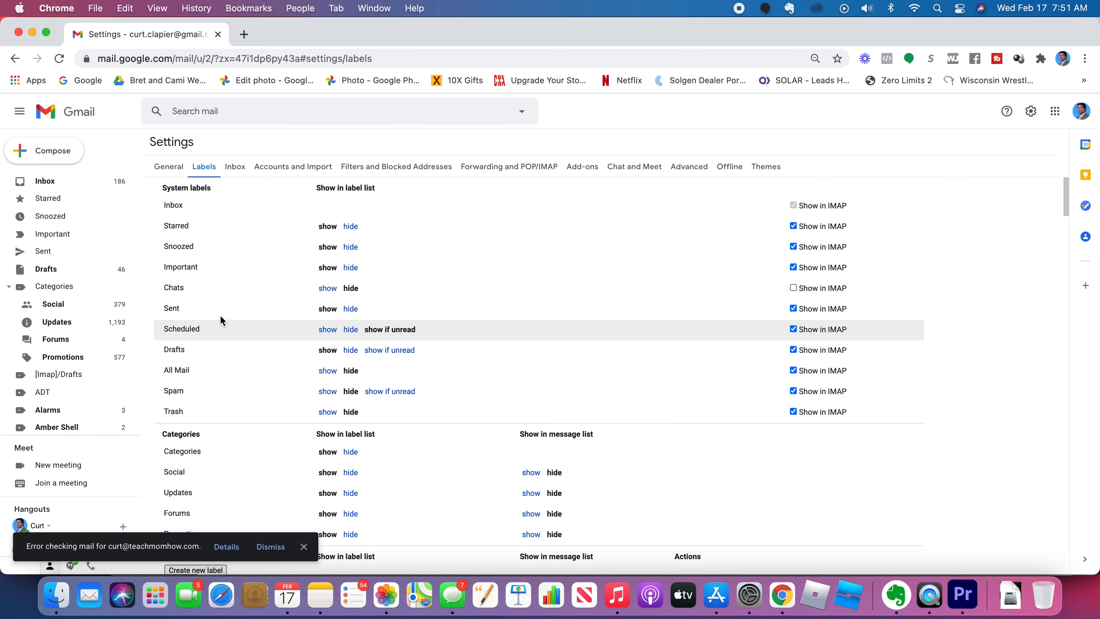
{"action": "left_click", "coordinate": [240, 169]}
{"action": "scroll", "coordinate": [377, 352], "scroll_direction": "down", "scroll_amount": 4}
{"action": "scroll", "coordinate": [377, 350], "scroll_direction": "up", "scroll_amount": 4}
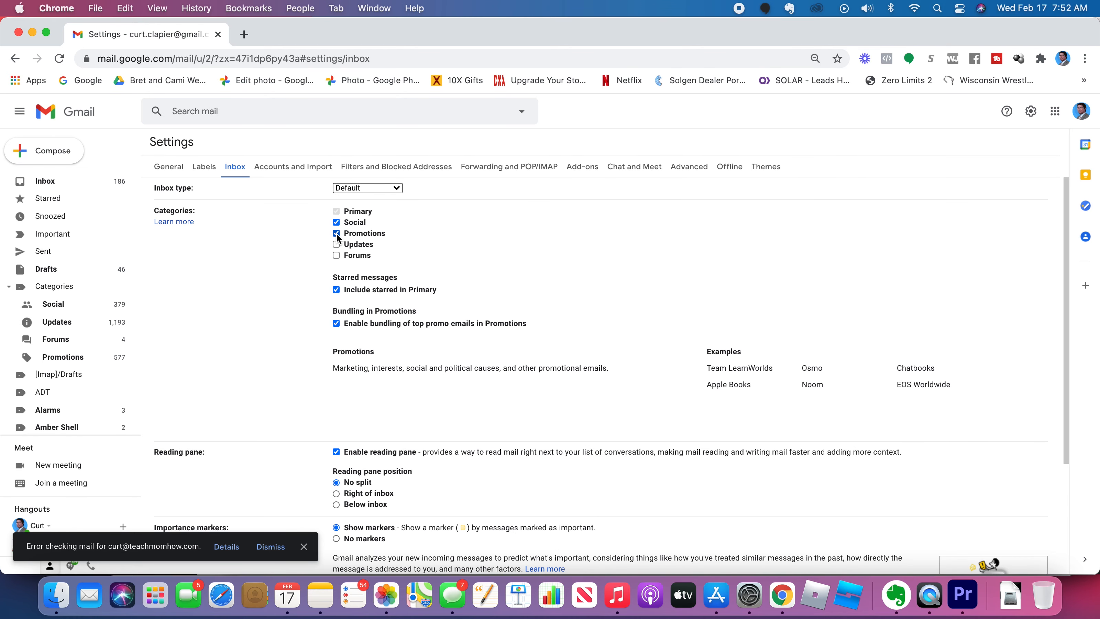
Return to the inbox and look through its Social and Promotions categories
{"action": "left_click", "coordinate": [49, 179]}
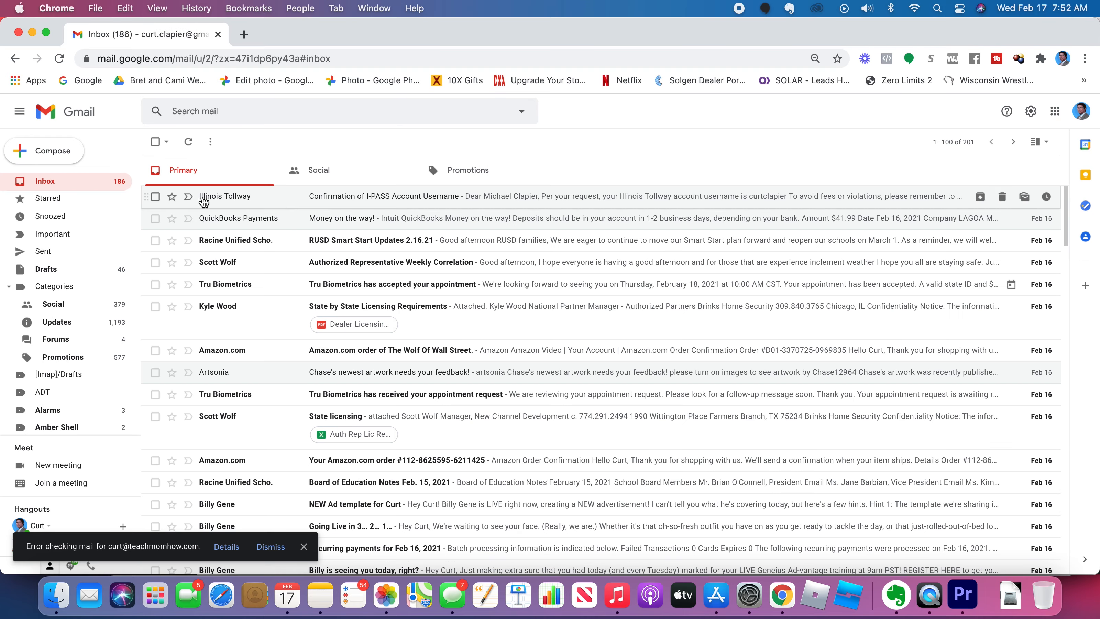
{"action": "left_click", "coordinate": [321, 176]}
{"action": "left_click", "coordinate": [446, 173]}
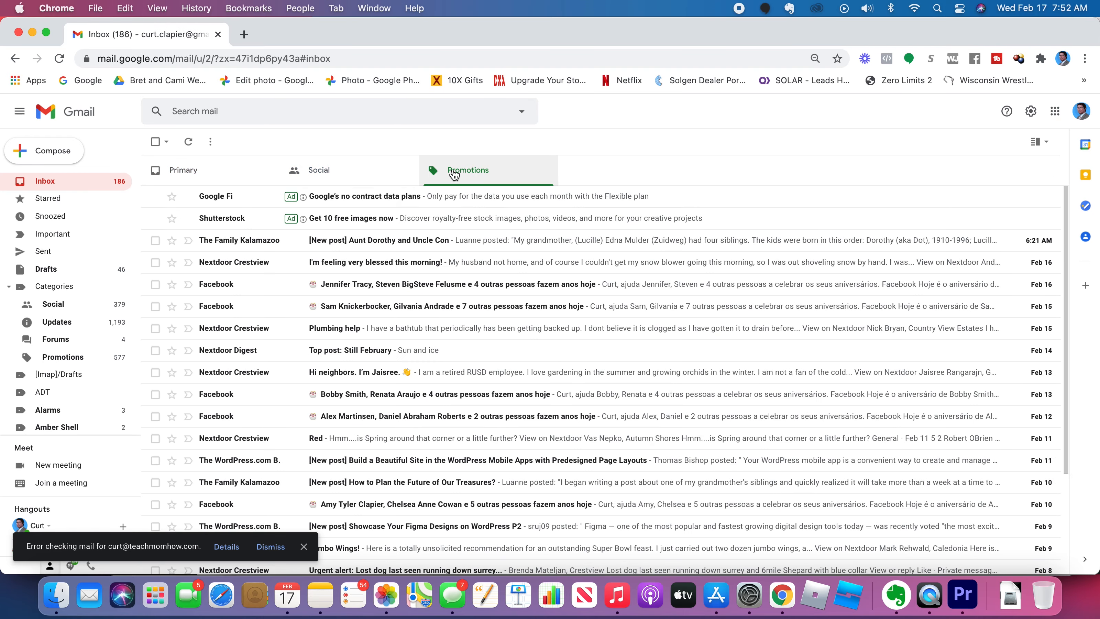
{"action": "left_click", "coordinate": [357, 177]}
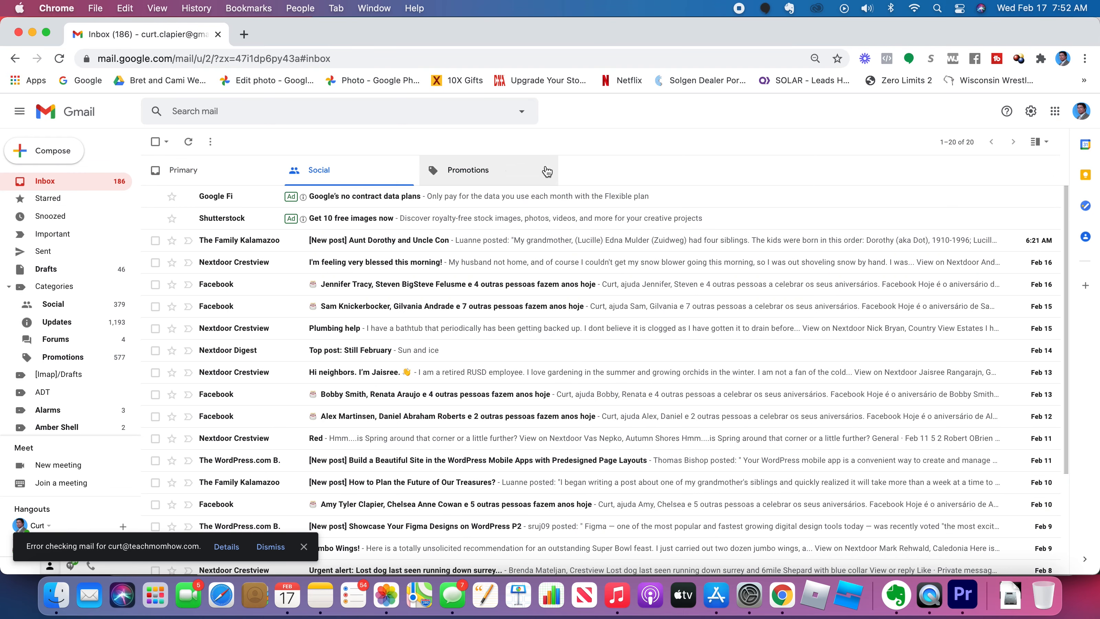
{"action": "left_click", "coordinate": [459, 171]}
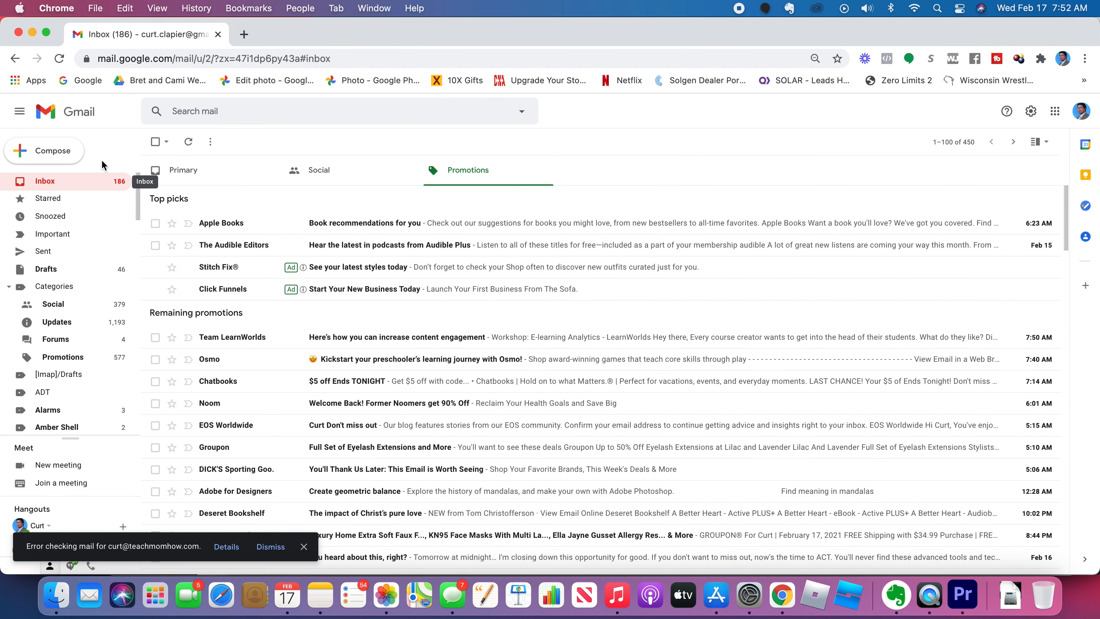
Reopen the full settings and look through the Accounts and Import and the Filters and Blocked Addresses pages
{"action": "left_click", "coordinate": [1031, 113]}
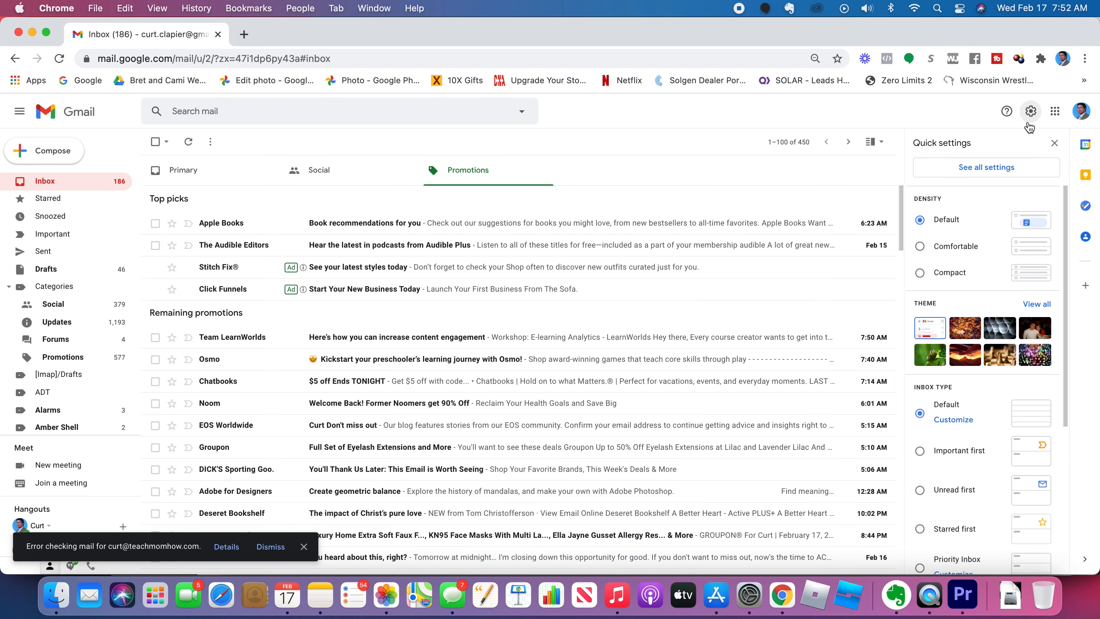
{"action": "left_click", "coordinate": [960, 170]}
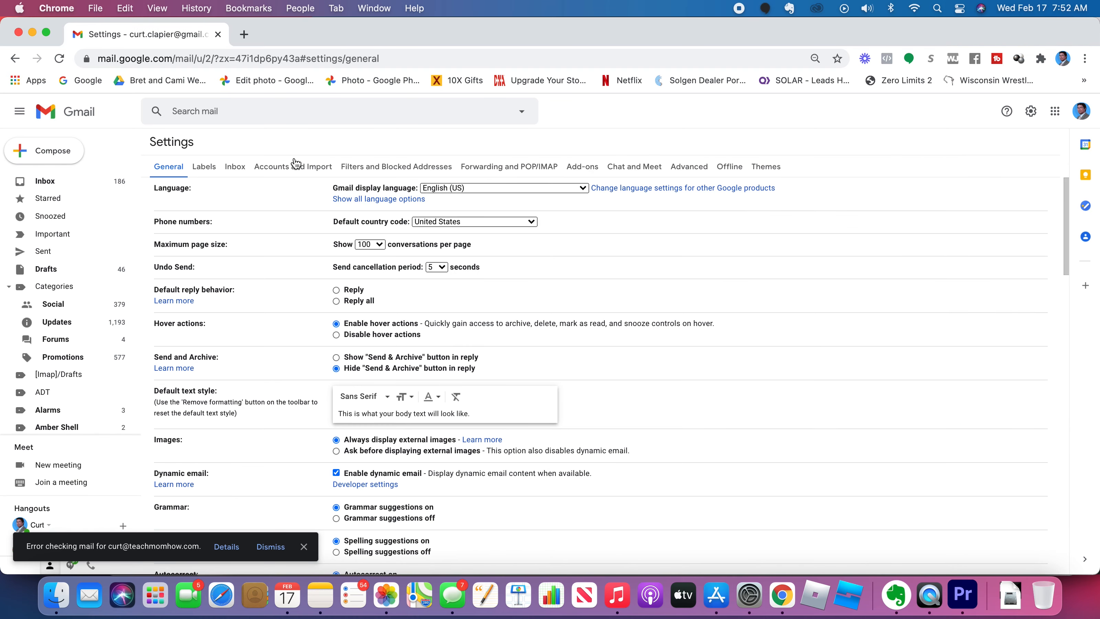
{"action": "left_click", "coordinate": [283, 167]}
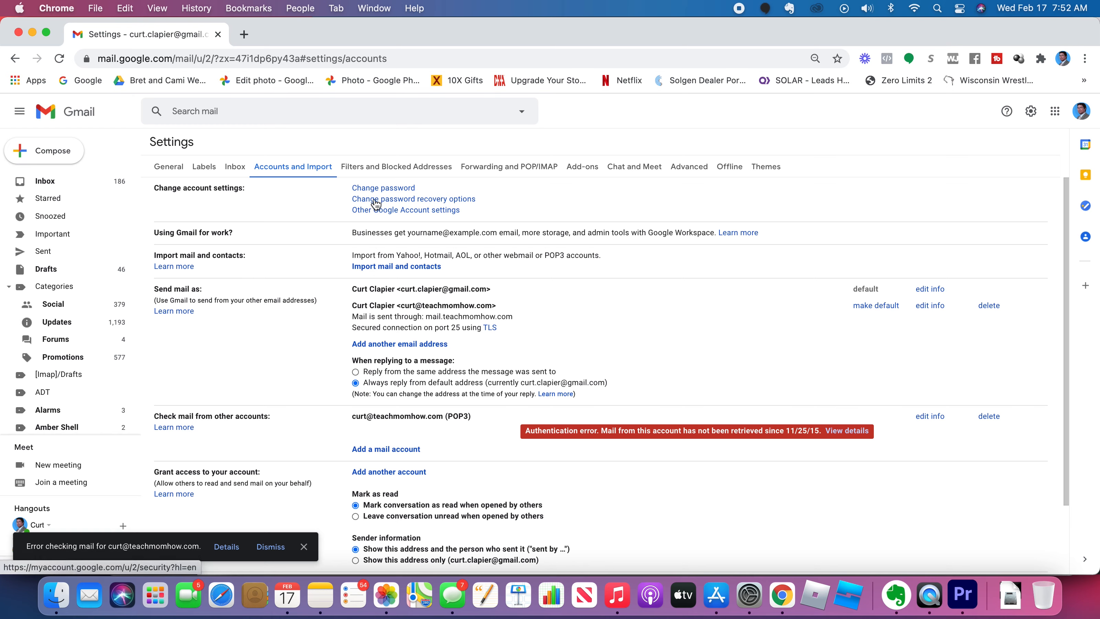
{"action": "left_click", "coordinate": [405, 169]}
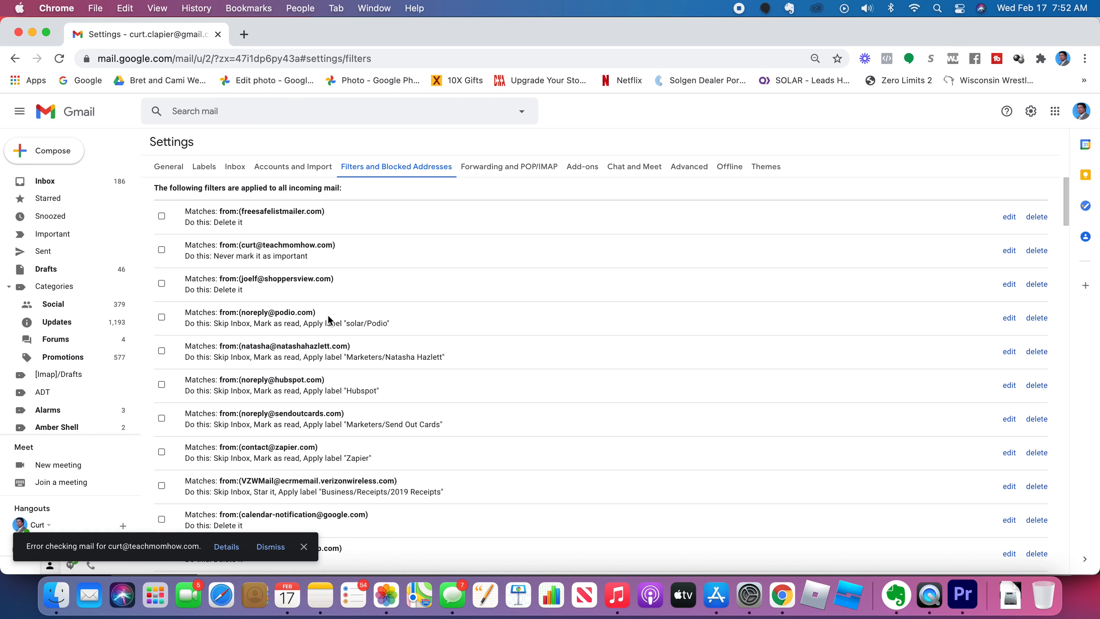
{"action": "scroll", "coordinate": [328, 316], "scroll_direction": "down", "scroll_amount": 1}
{"action": "scroll", "coordinate": [328, 316], "scroll_direction": "up", "scroll_amount": 1}
Look through the Forwarding and POP/IMAP, Add-ons, Chat and Meet, Advanced, Offline and Themes settings pages
{"action": "left_click", "coordinate": [517, 167]}
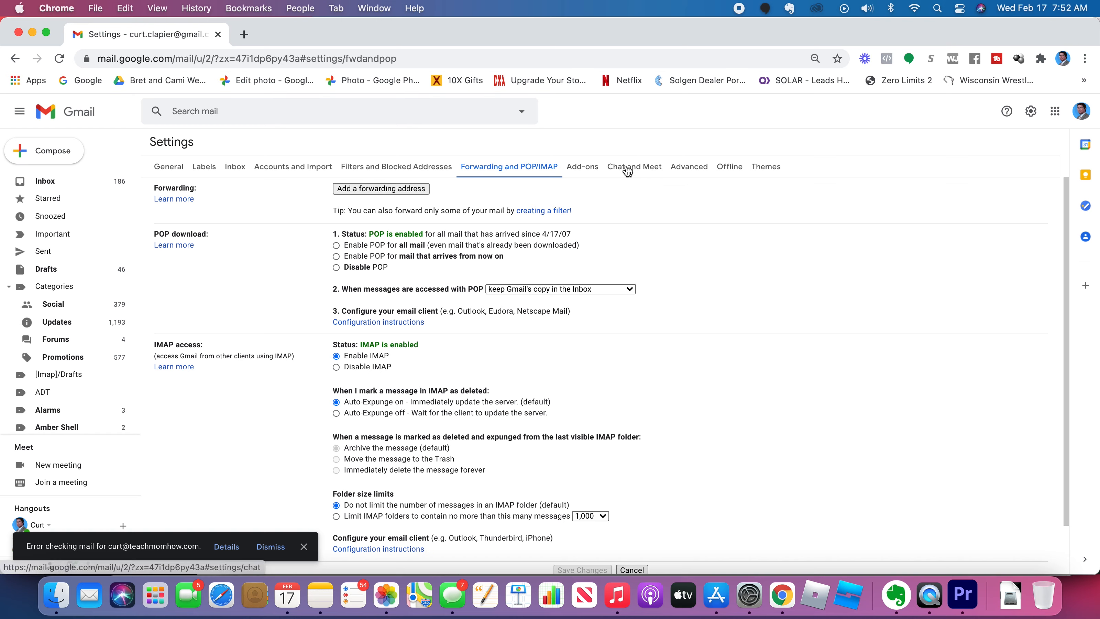
{"action": "left_click", "coordinate": [581, 174]}
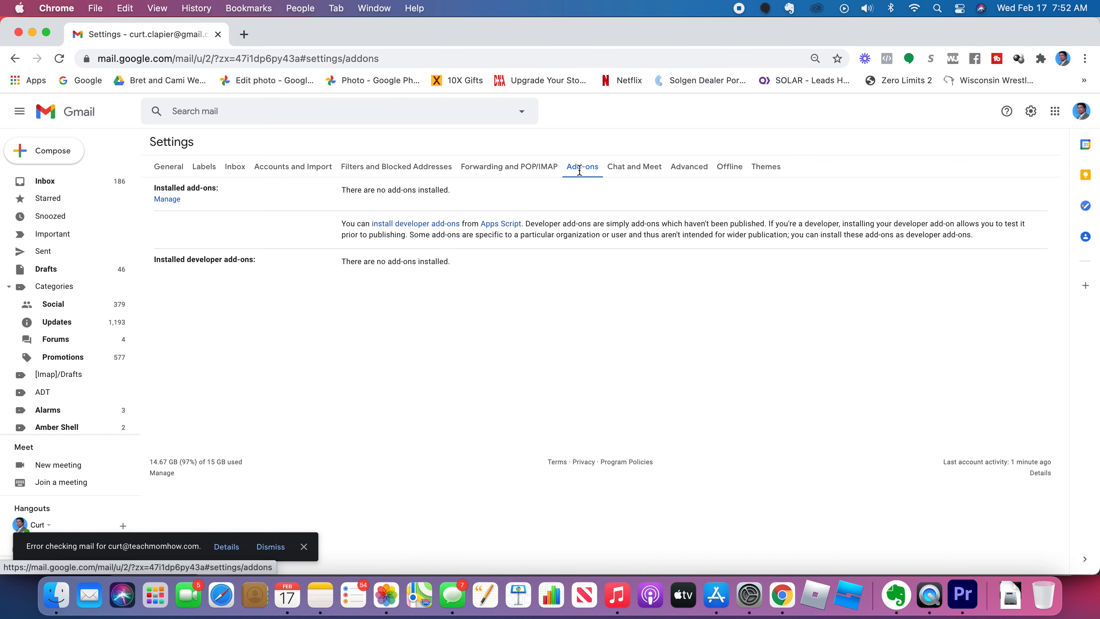
{"action": "left_click", "coordinate": [633, 171]}
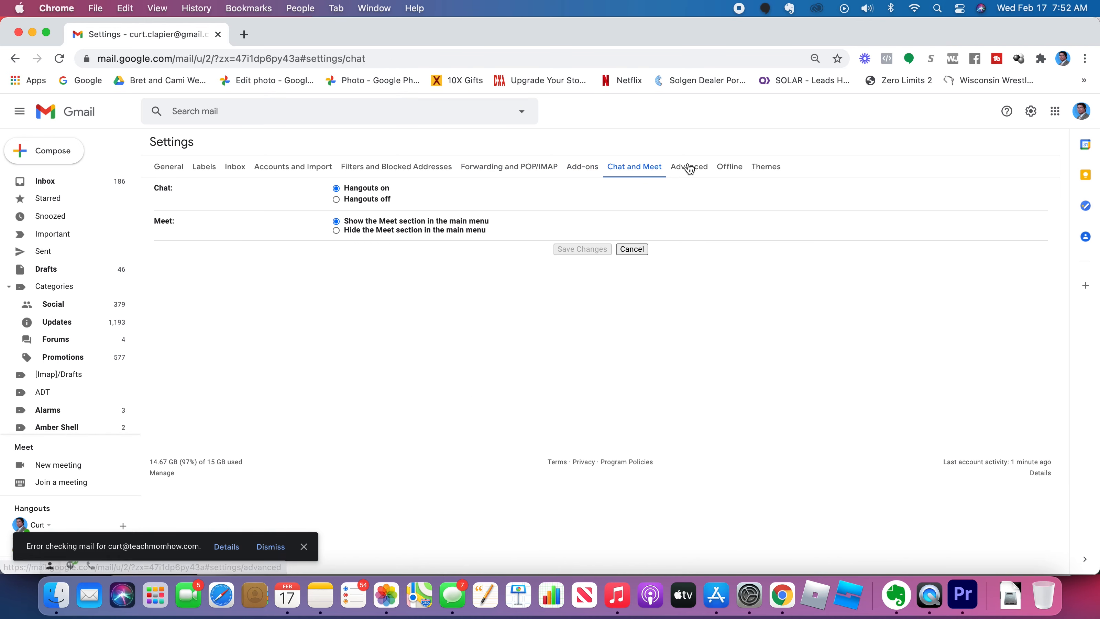
{"action": "left_click", "coordinate": [705, 169]}
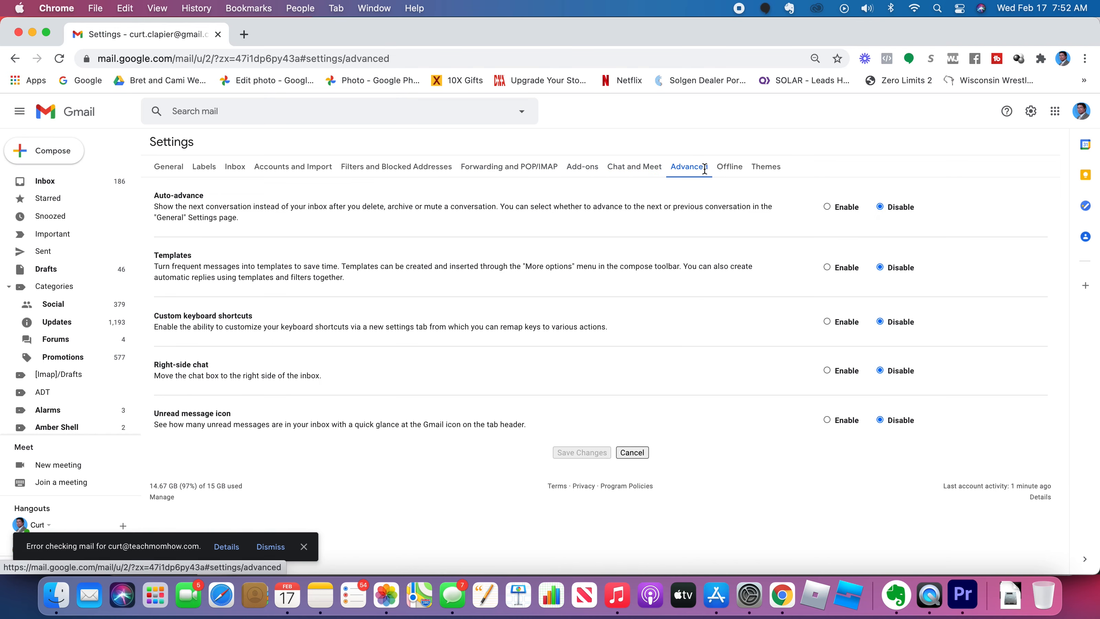
{"action": "left_click", "coordinate": [722, 167]}
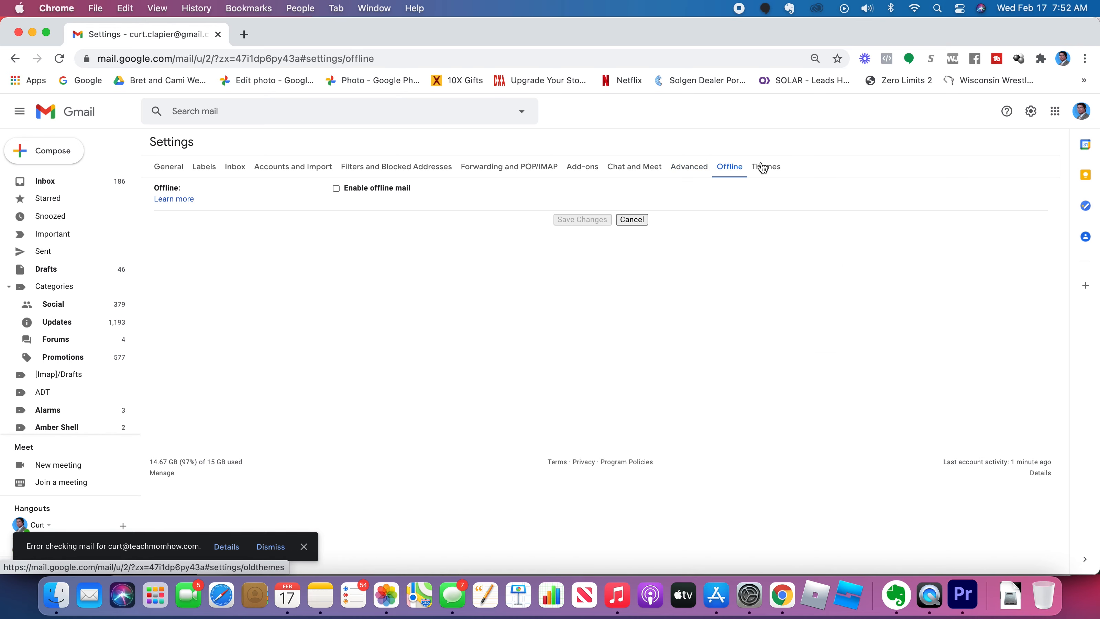
{"action": "left_click", "coordinate": [765, 168]}
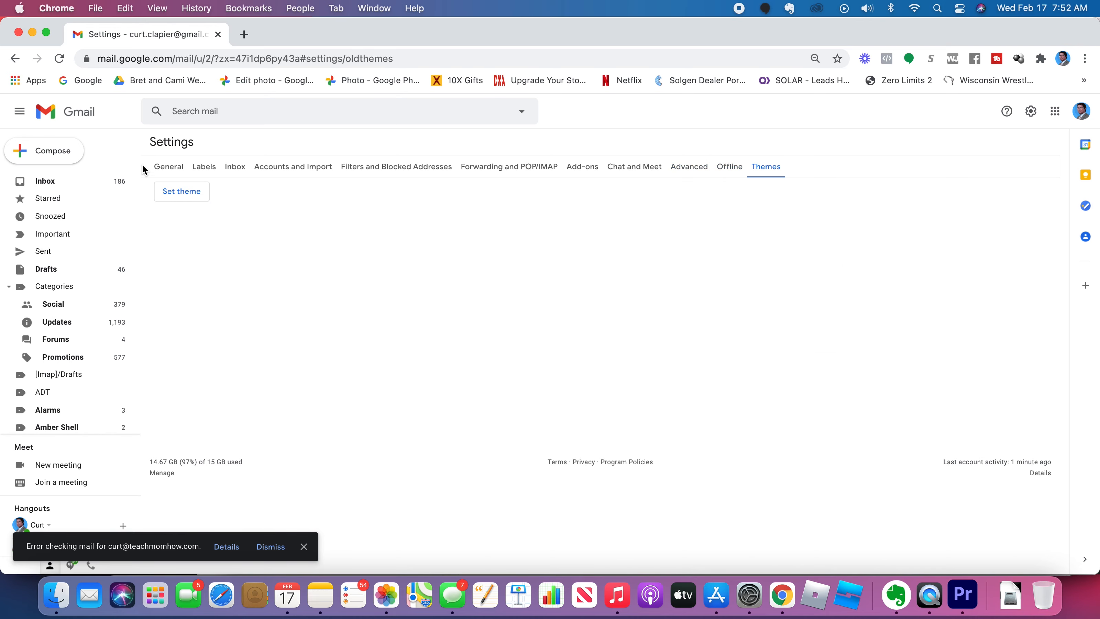
Go back through the General settings to the inbox and reopen the quick settings
{"action": "left_click", "coordinate": [170, 168]}
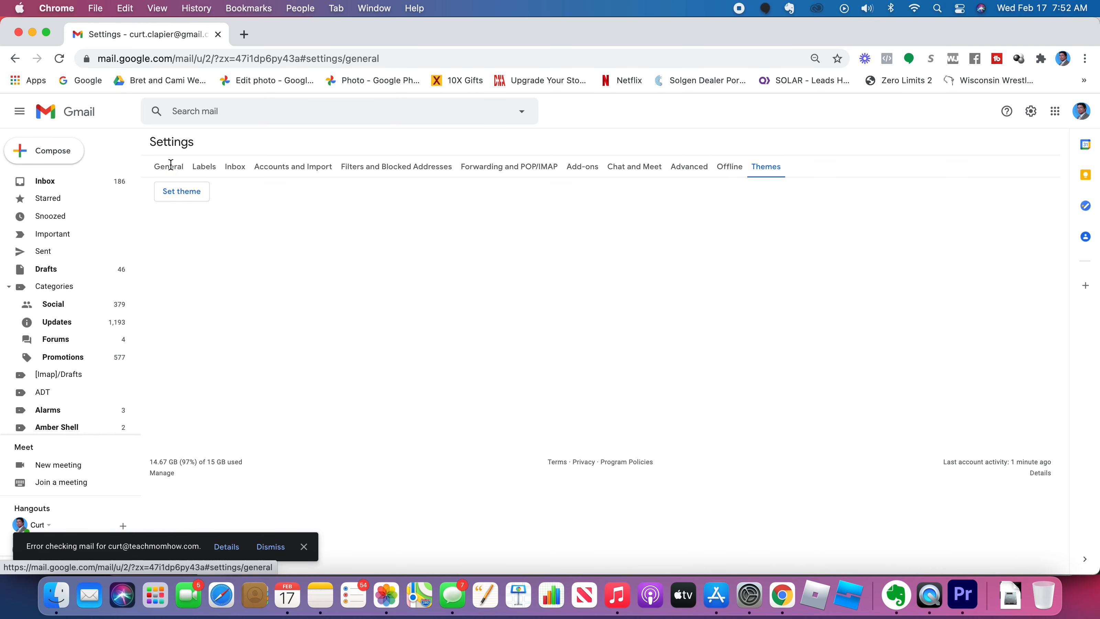
{"action": "left_click", "coordinate": [78, 188]}
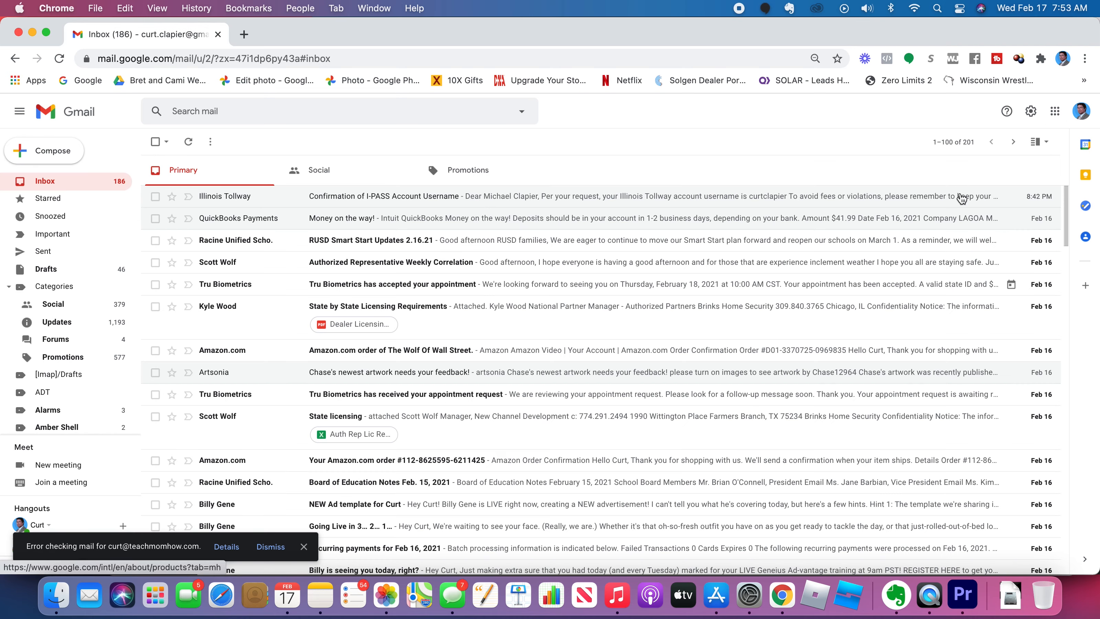
{"action": "left_click", "coordinate": [1031, 113]}
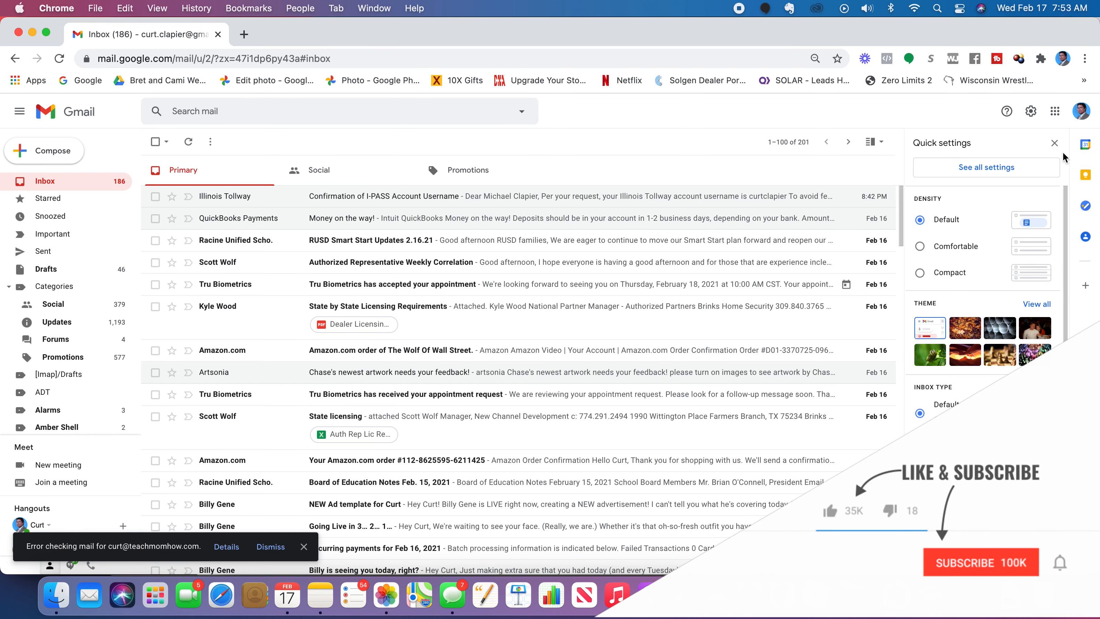